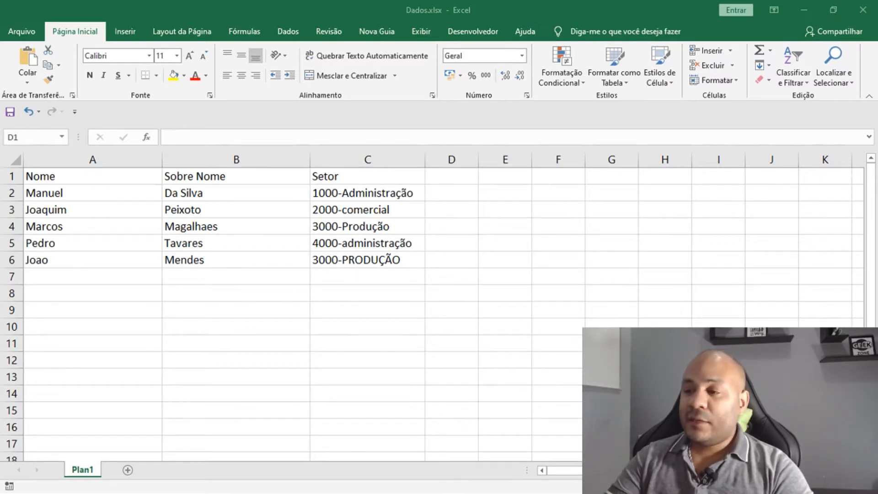
# - Examine the Nome, Sobre Nome and Setor columns of the Plan1 sheet in Dados.xlsx
pyautogui.click(434, 240)
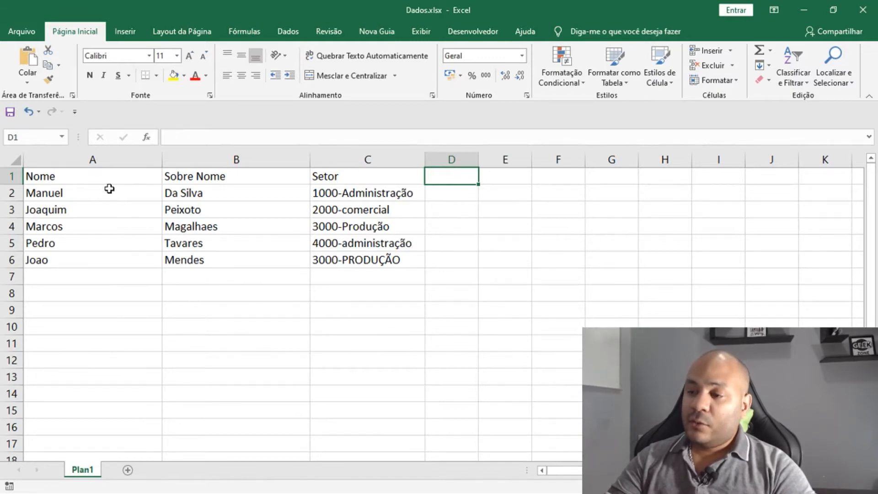
pyautogui.click(92, 159)
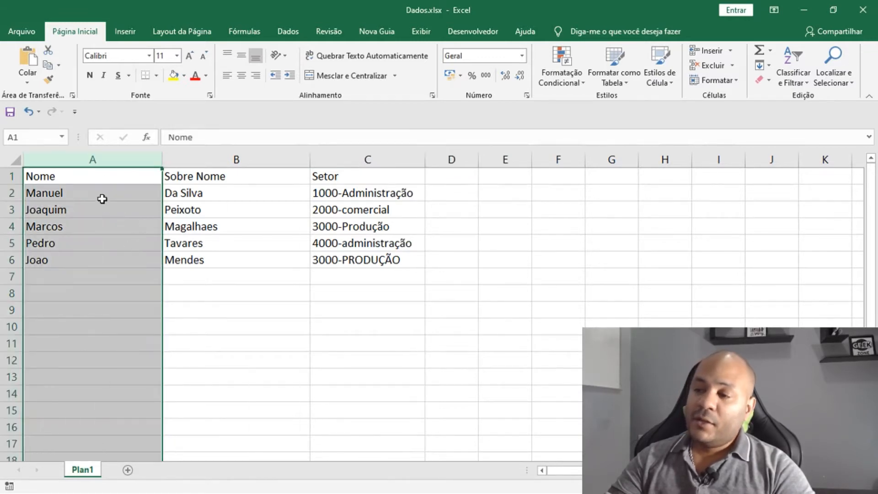
pyautogui.click(102, 226)
pyautogui.moveTo(91, 177); pyautogui.dragTo(94, 257)
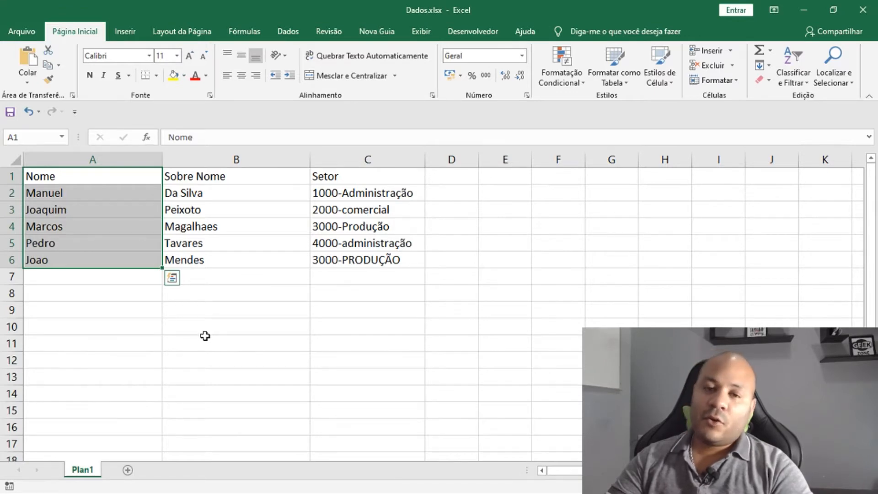
pyautogui.click(460, 247)
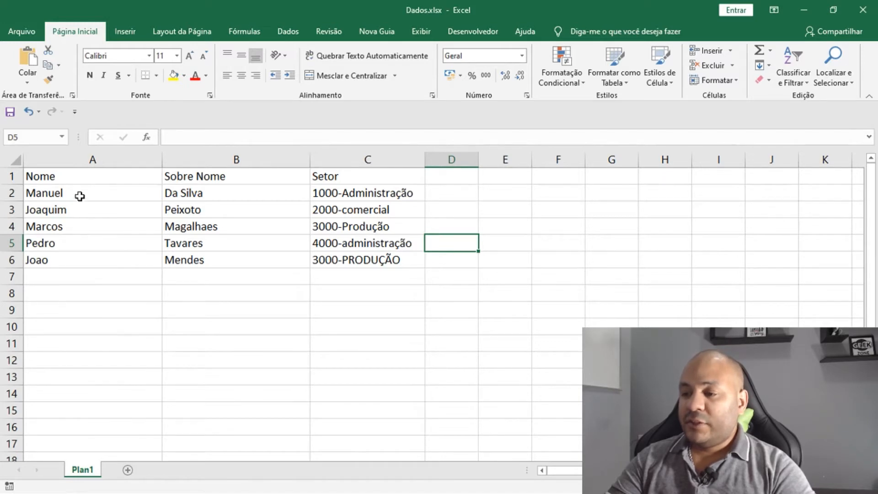
pyautogui.moveTo(68, 178); pyautogui.dragTo(71, 258)
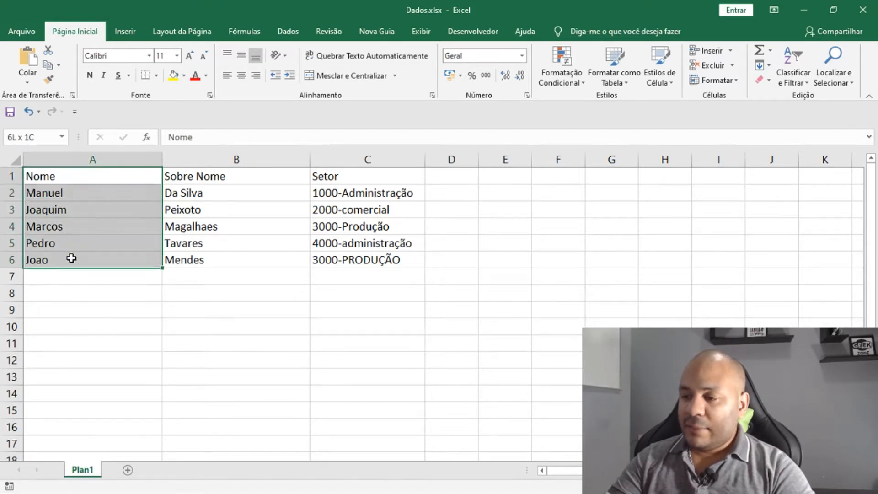
pyautogui.moveTo(202, 177); pyautogui.dragTo(212, 261)
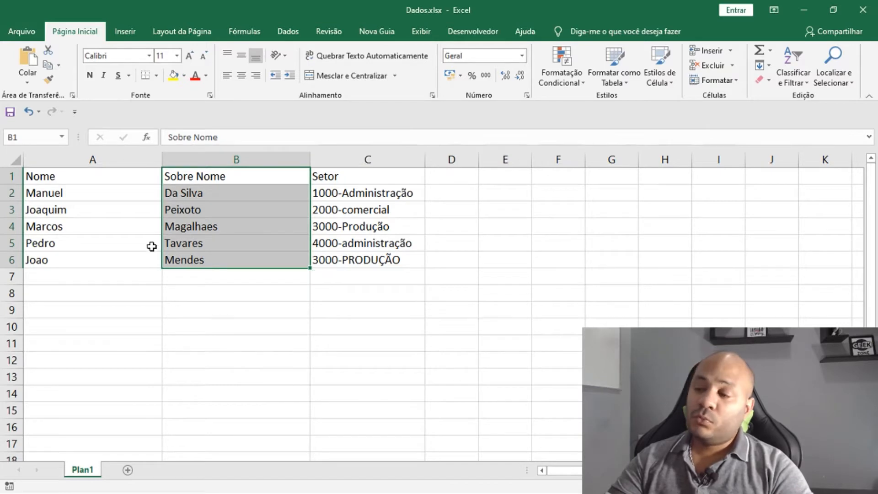
pyautogui.click(102, 161)
pyautogui.click(181, 172)
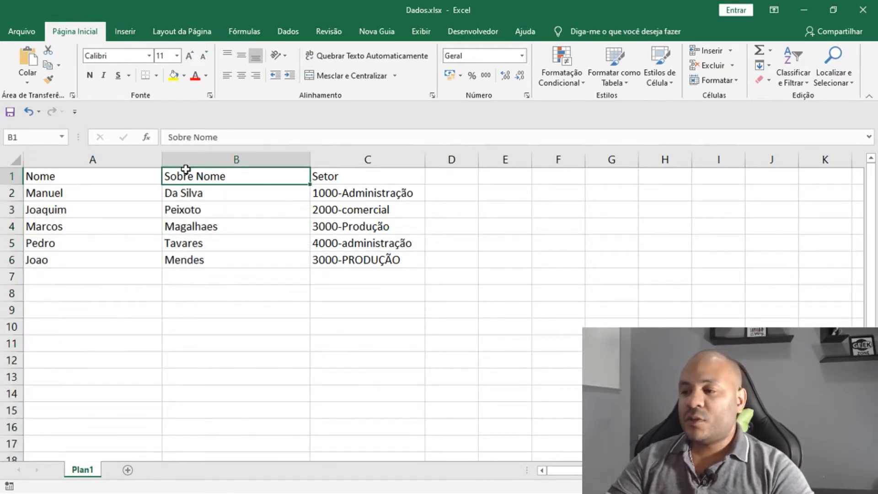
pyautogui.click(142, 161)
pyautogui.click(194, 161)
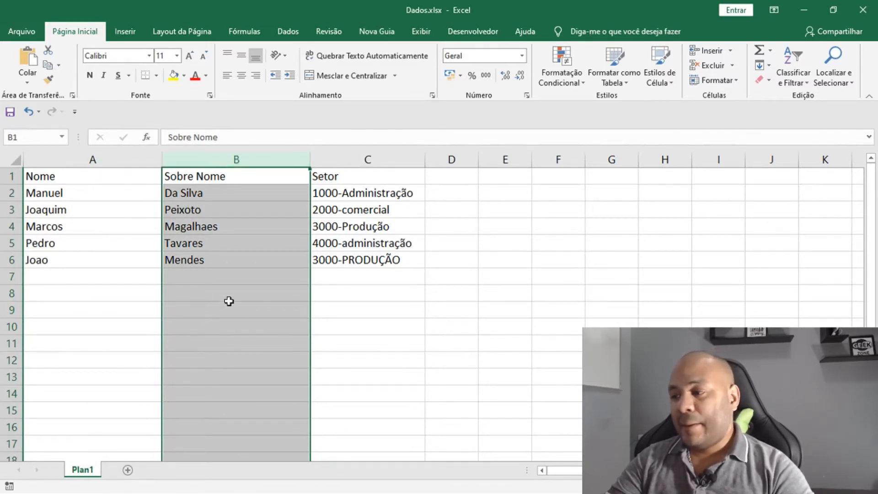
pyautogui.click(357, 305)
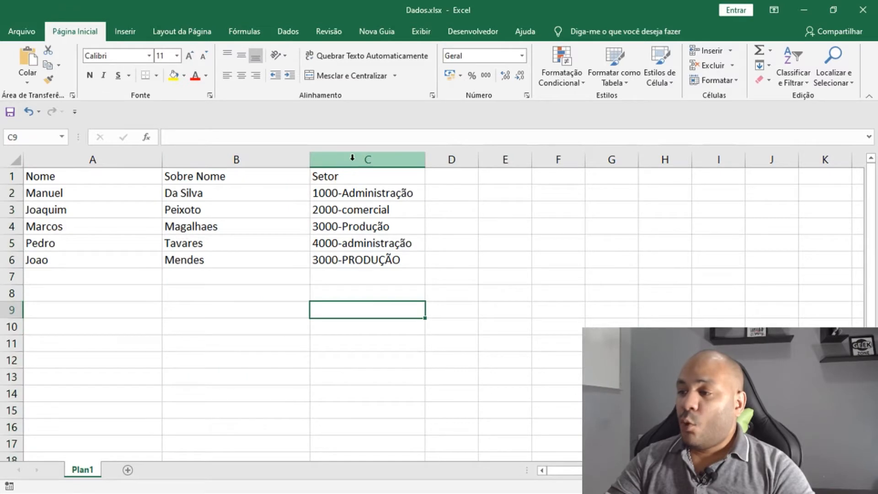
pyautogui.click(353, 158)
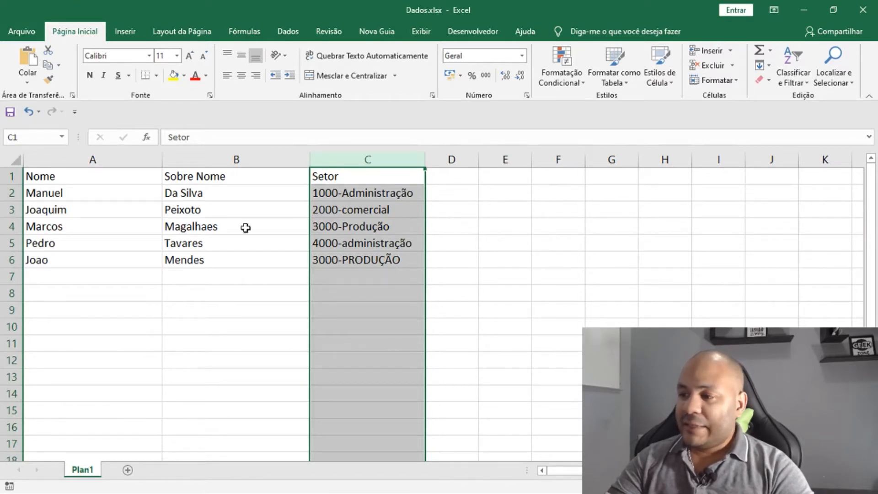
pyautogui.click(118, 160)
pyautogui.click(206, 159)
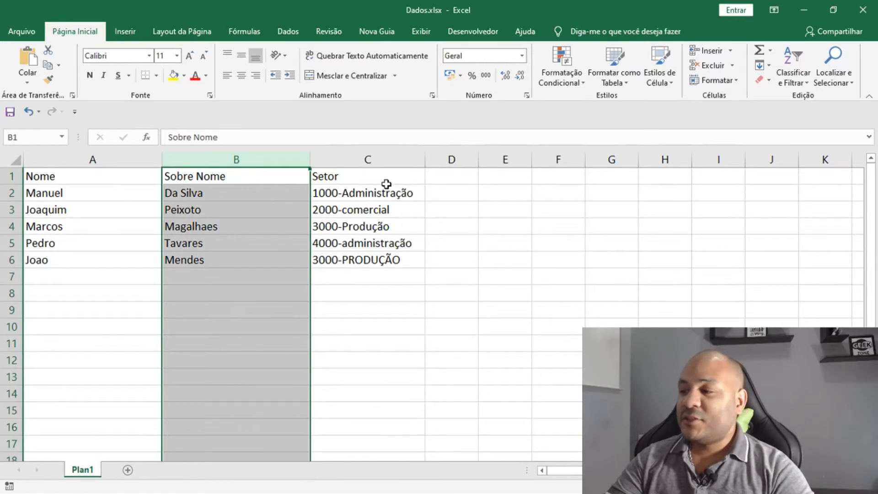
pyautogui.click(368, 159)
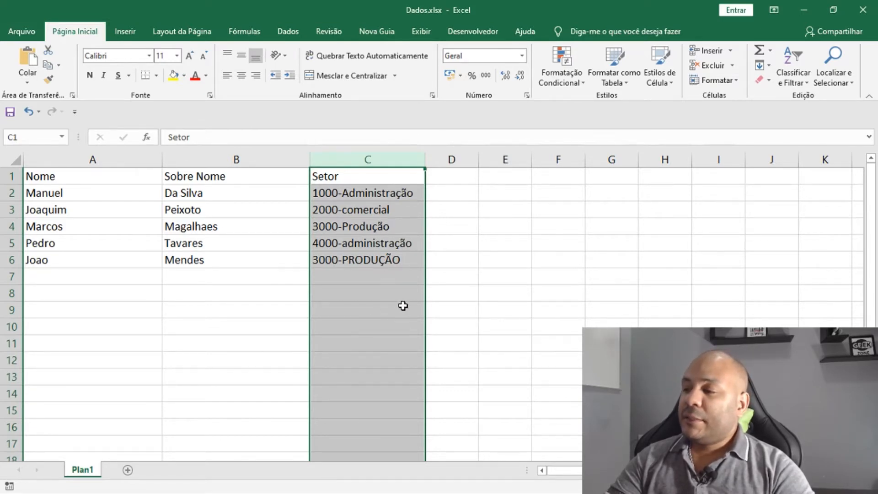
pyautogui.click(452, 228)
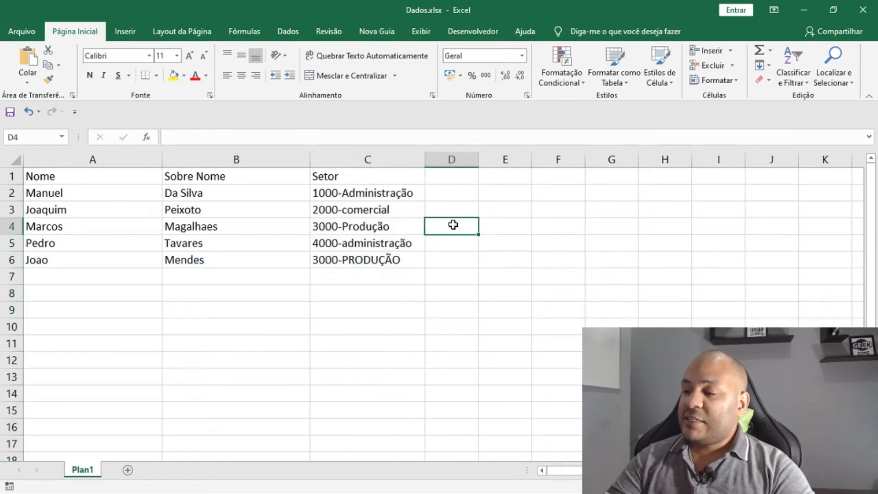
# - Examine the sector codes, hyphens and letter case of the Setor entries in C2:C6 alongside the name columns
pyautogui.click(365, 198)
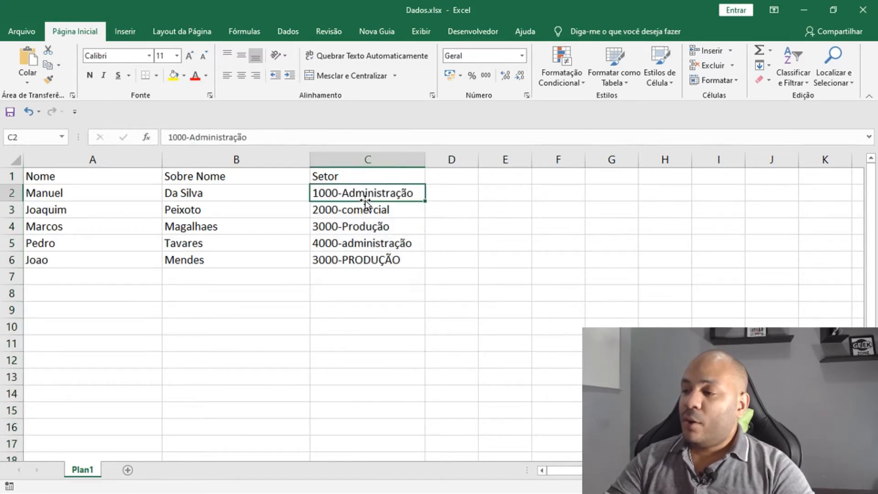
pyautogui.click(369, 212)
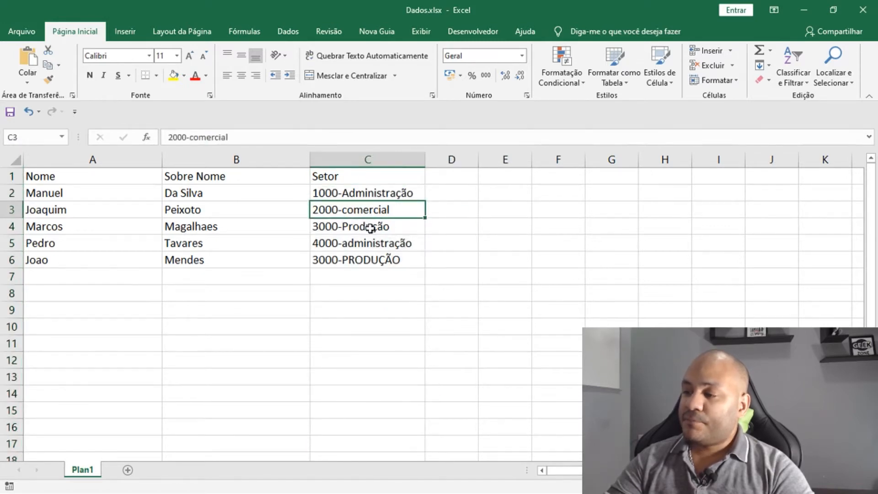
pyautogui.click(372, 227)
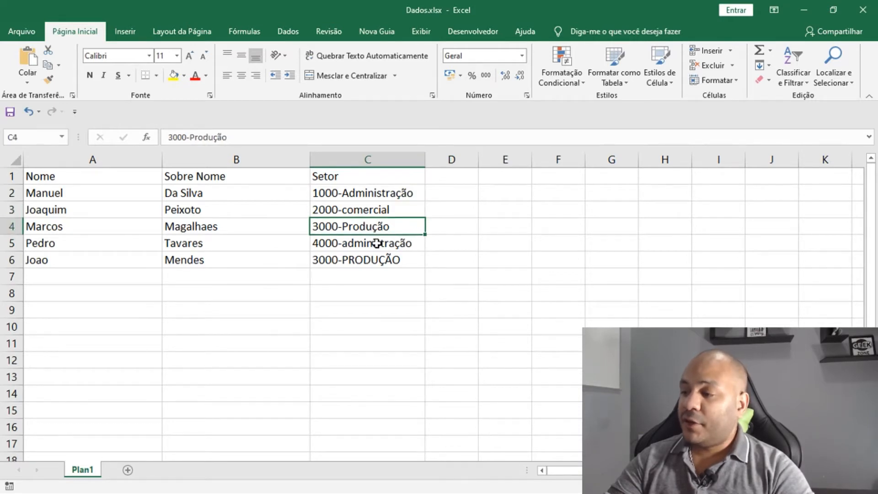
pyautogui.click(376, 244)
pyautogui.click(378, 263)
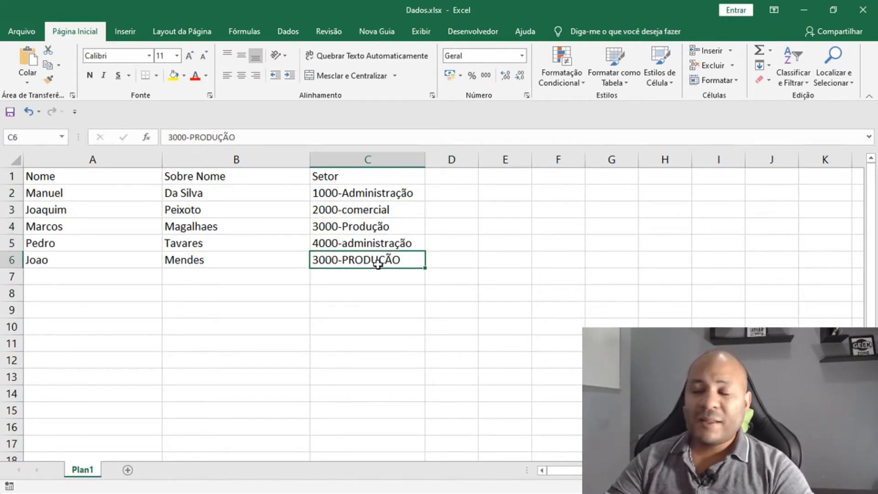
pyautogui.click(354, 194)
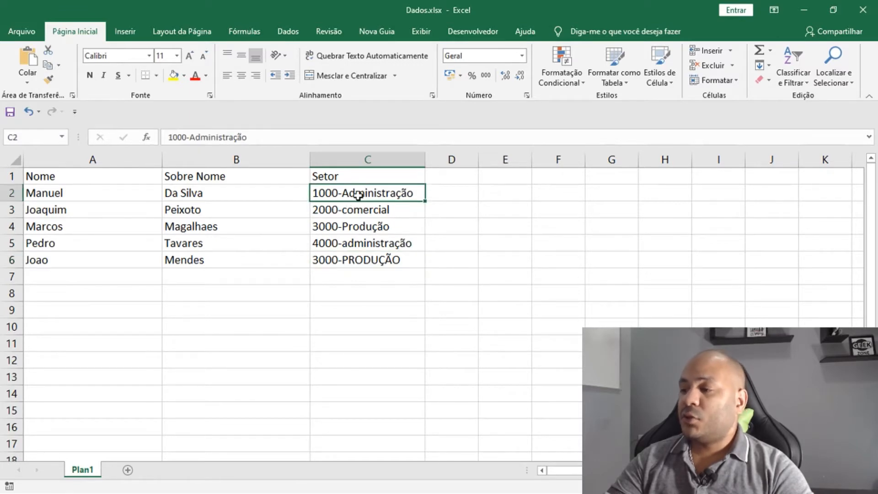
pyautogui.click(356, 211)
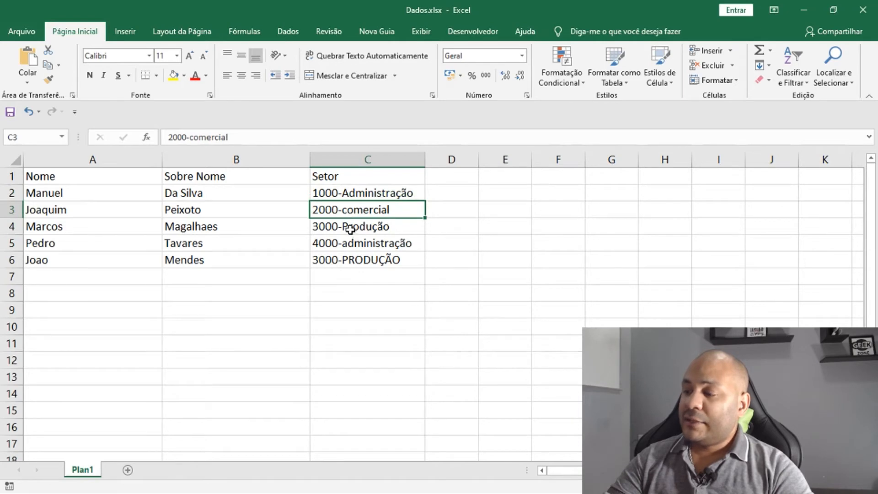
pyautogui.click(351, 229)
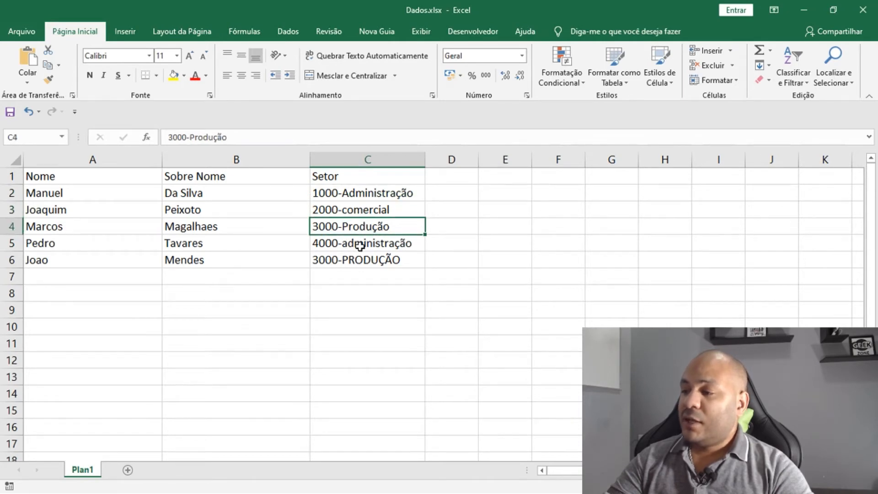
pyautogui.click(358, 246)
pyautogui.click(355, 259)
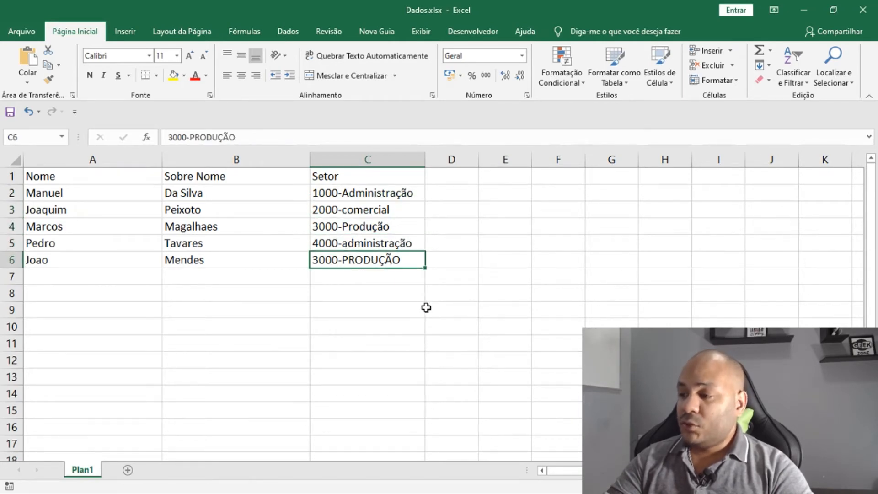
pyautogui.click(371, 200)
pyautogui.moveTo(371, 200); pyautogui.dragTo(384, 259)
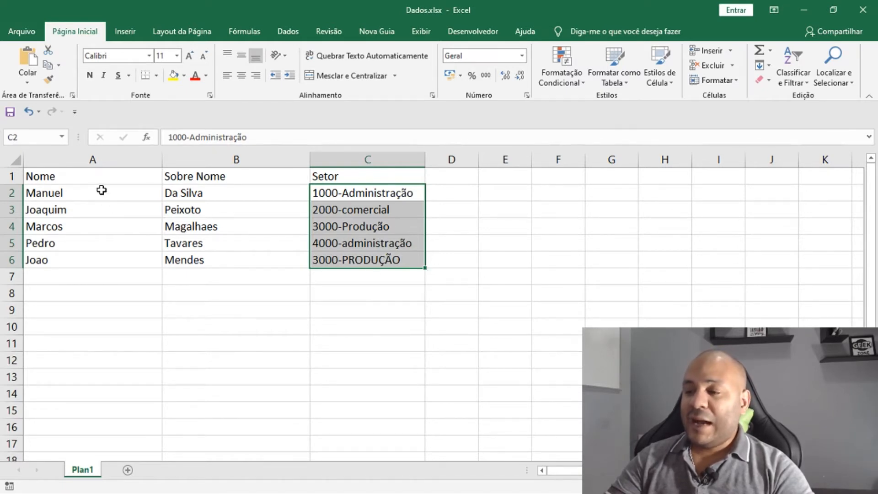
pyautogui.click(97, 160)
pyautogui.click(209, 161)
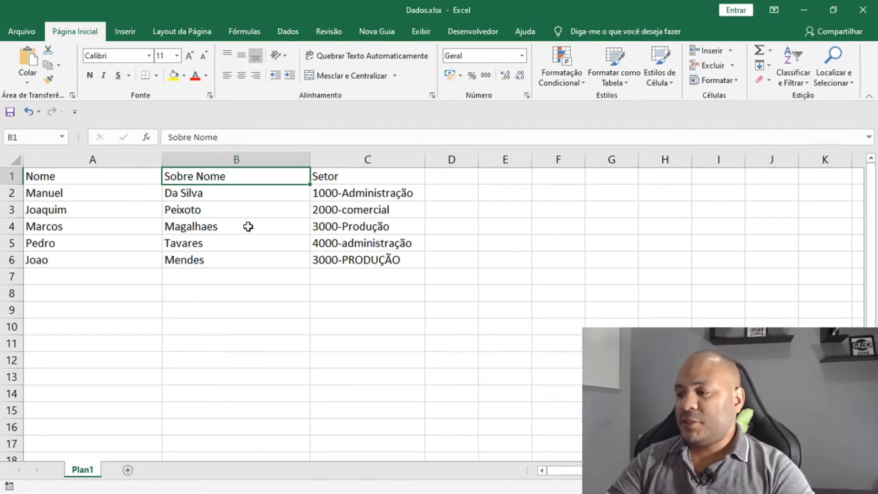
pyautogui.click(390, 193)
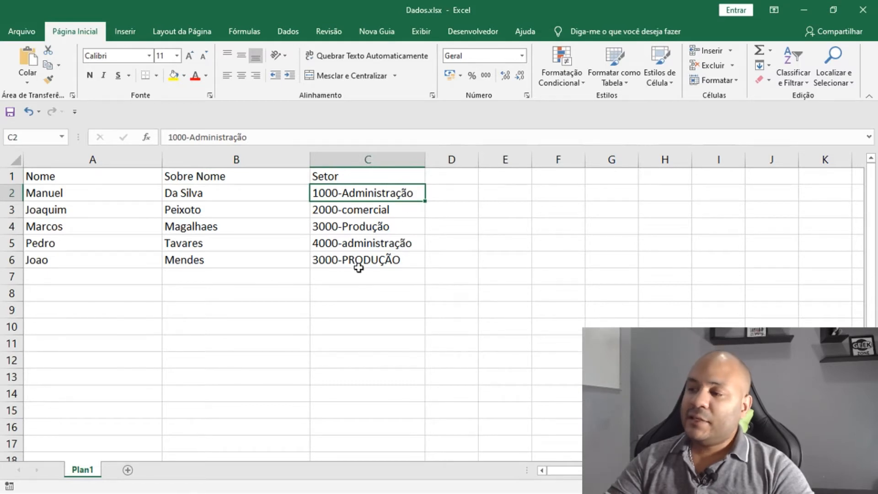
pyautogui.click(351, 261)
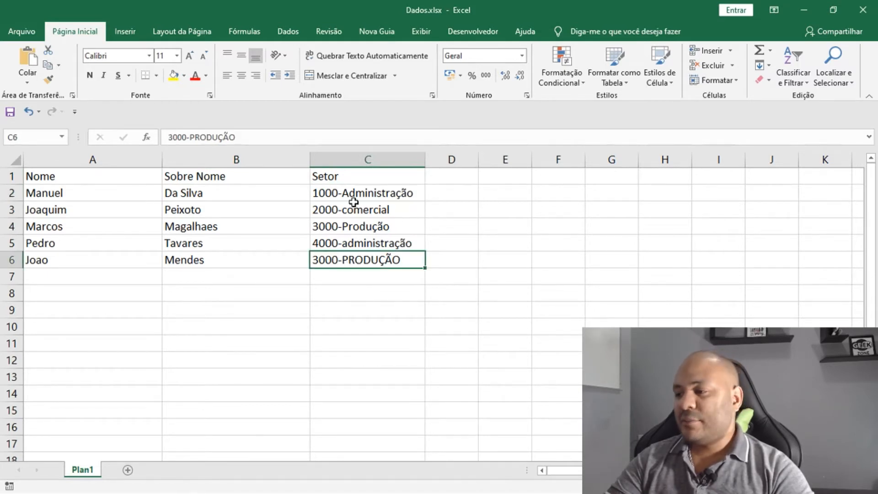
pyautogui.click(383, 193)
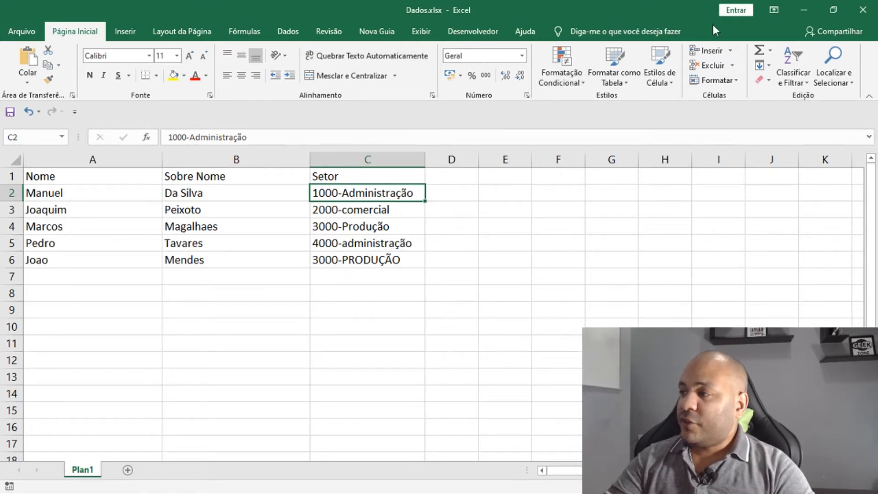
# - Close the Dados.xlsx workbook and create a new blank workbook
pyautogui.click(864, 14)
pyautogui.click(432, 267)
pyautogui.click(253, 167)
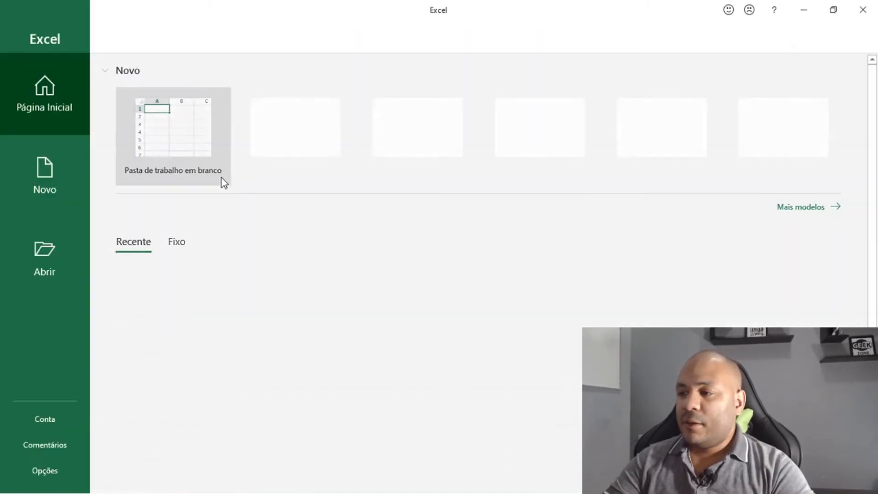
pyautogui.click(171, 155)
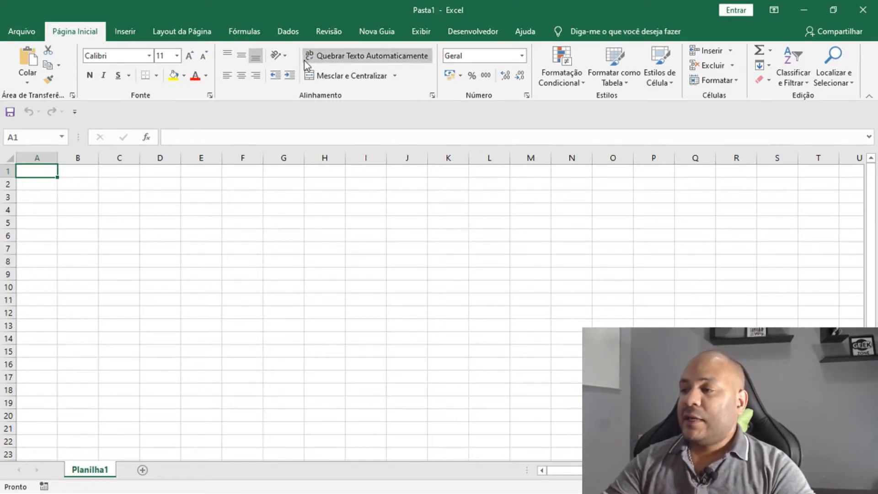
# - Examine the file source types available for a new data query
pyautogui.click(296, 31)
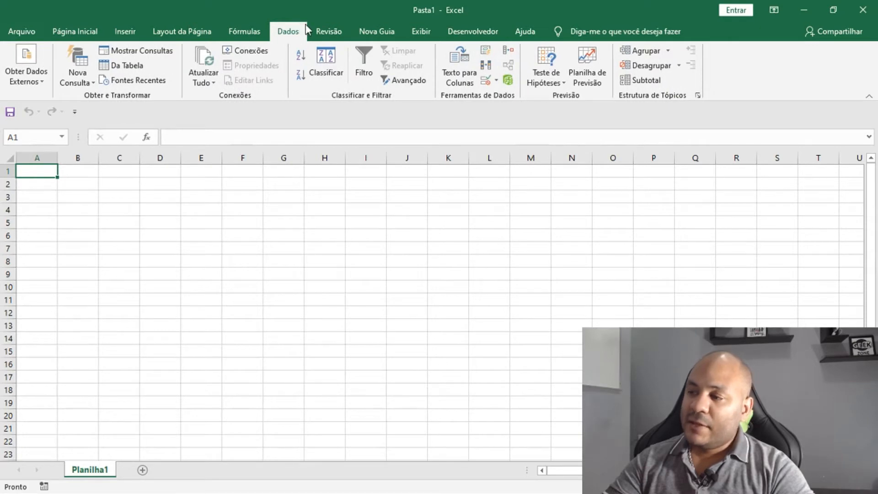
pyautogui.click(92, 86)
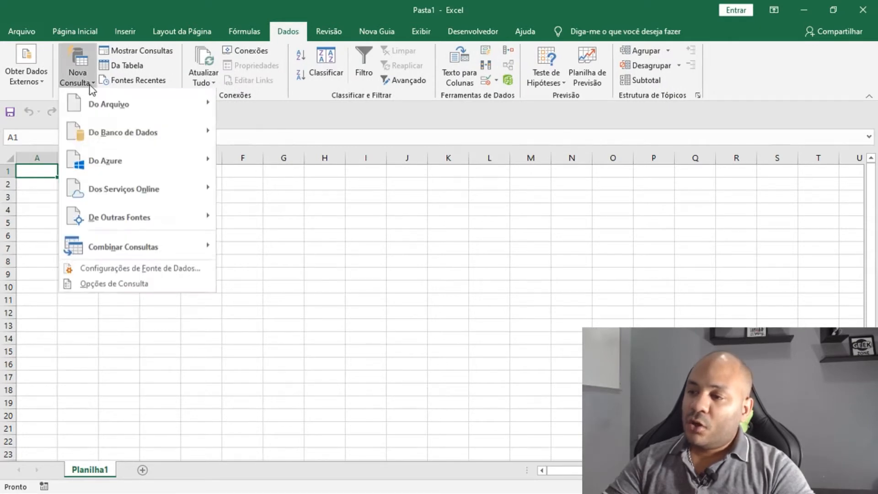
pyautogui.moveTo(126, 112)
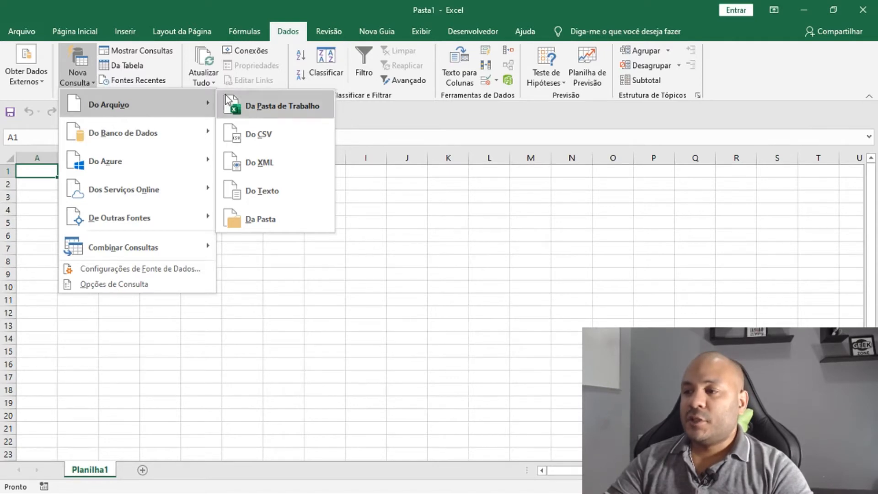
pyautogui.click(370, 2)
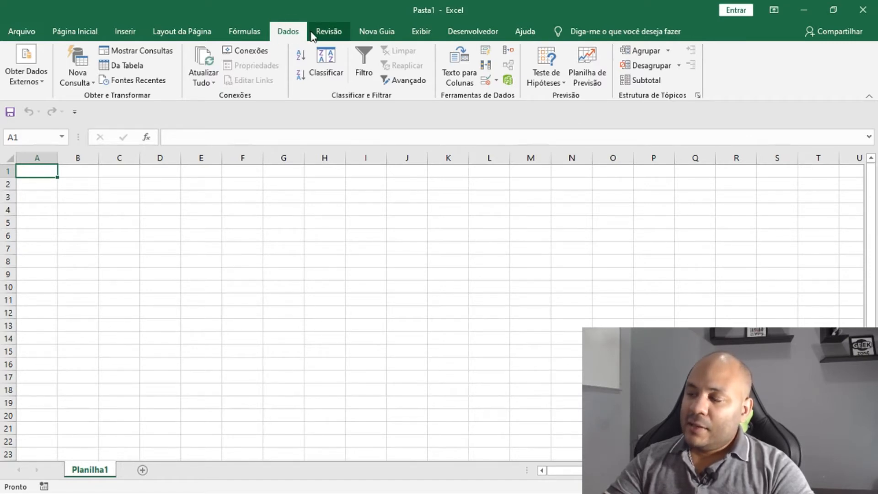
# - Start a new query from a workbook file and import Dados.xlsx from the AULA folder on Disco Local (C:)
pyautogui.click(91, 83)
pyautogui.moveTo(98, 105)
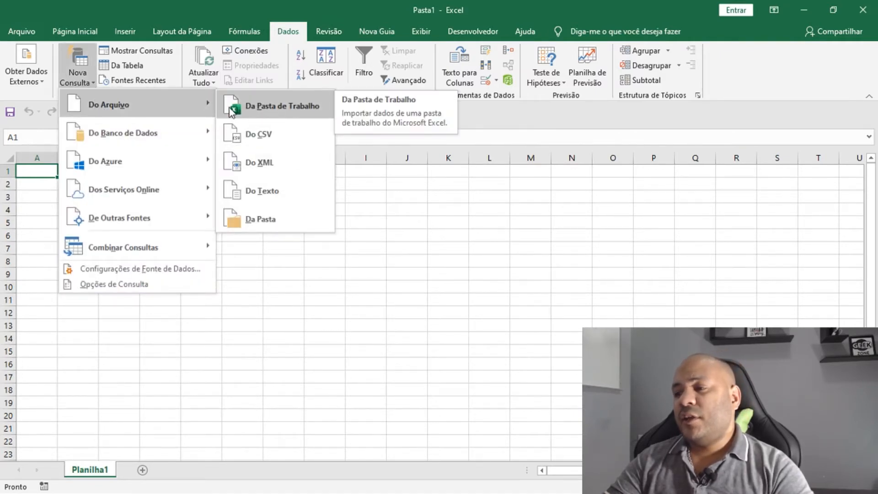
pyautogui.click(288, 110)
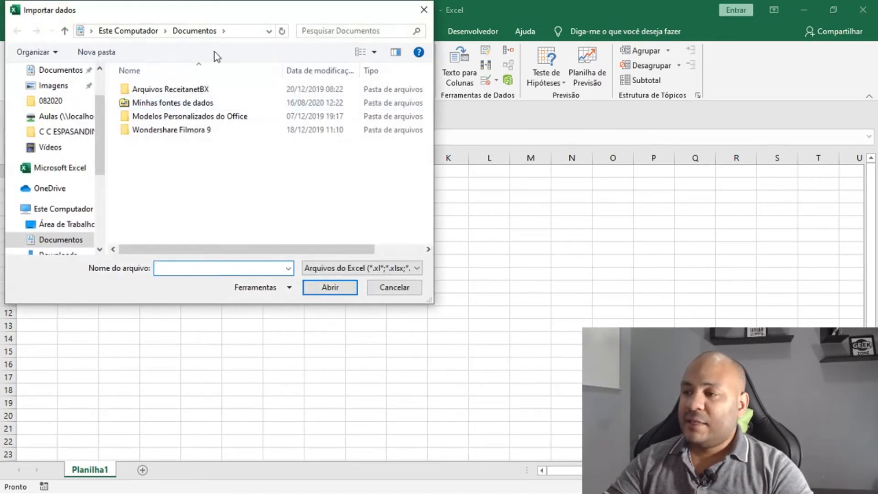
pyautogui.moveTo(210, 12); pyautogui.dragTo(290, 36)
pyautogui.moveTo(176, 175); pyautogui.dragTo(182, 252)
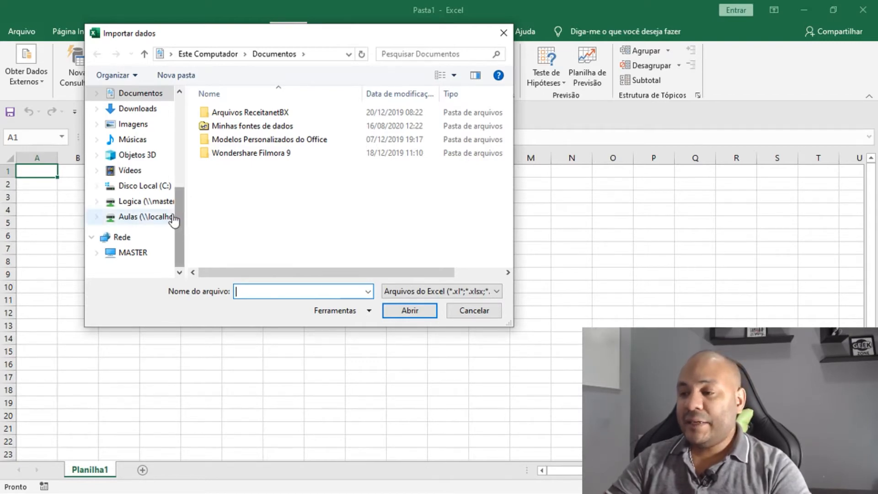
pyautogui.click(148, 188)
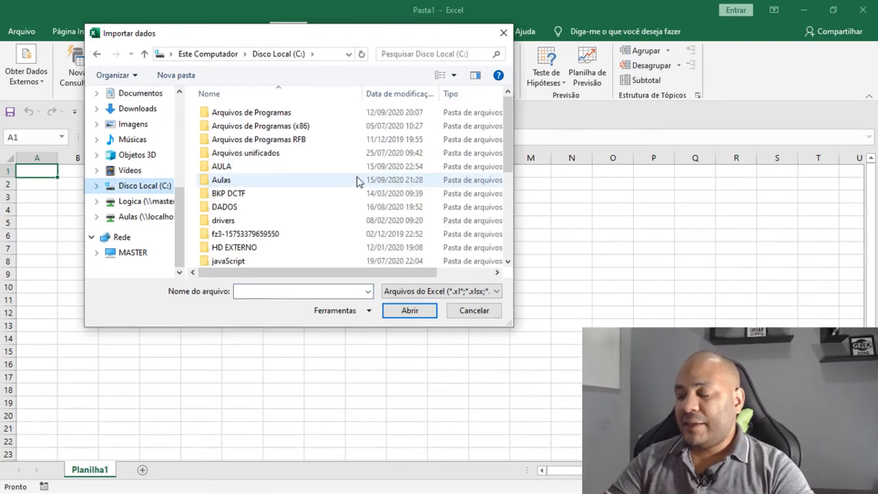
pyautogui.doubleClick(235, 167)
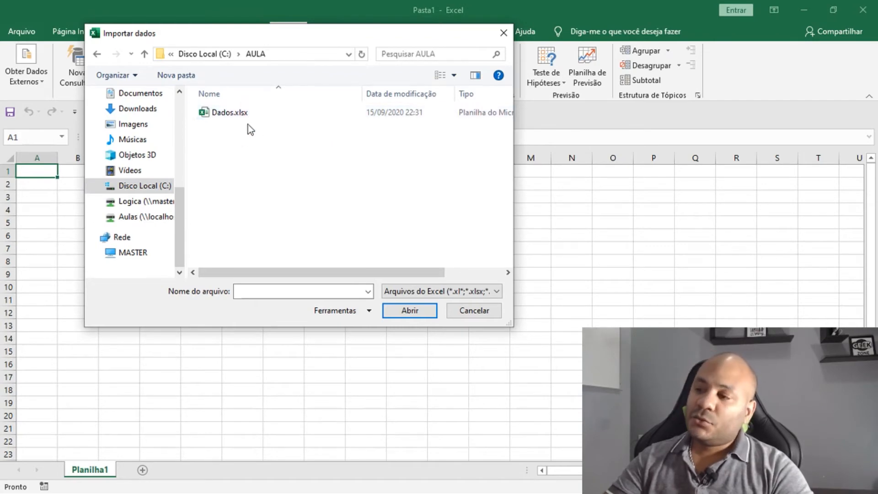
pyautogui.click(219, 114)
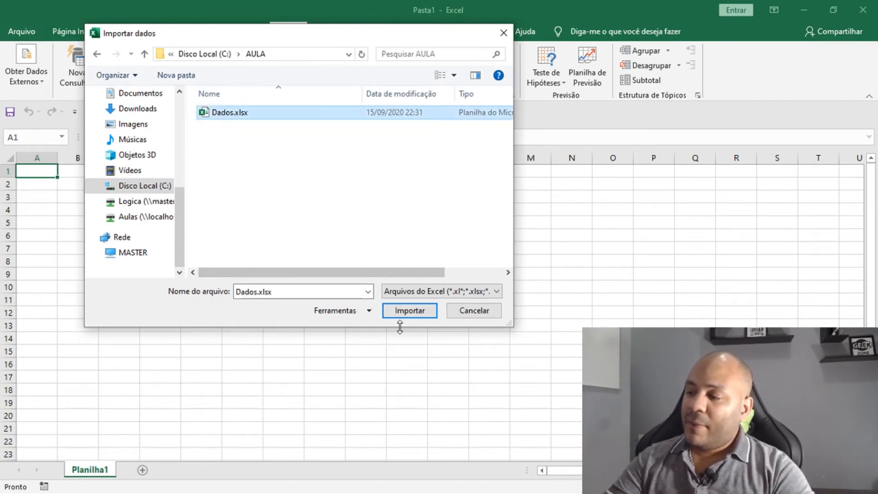
pyautogui.click(420, 316)
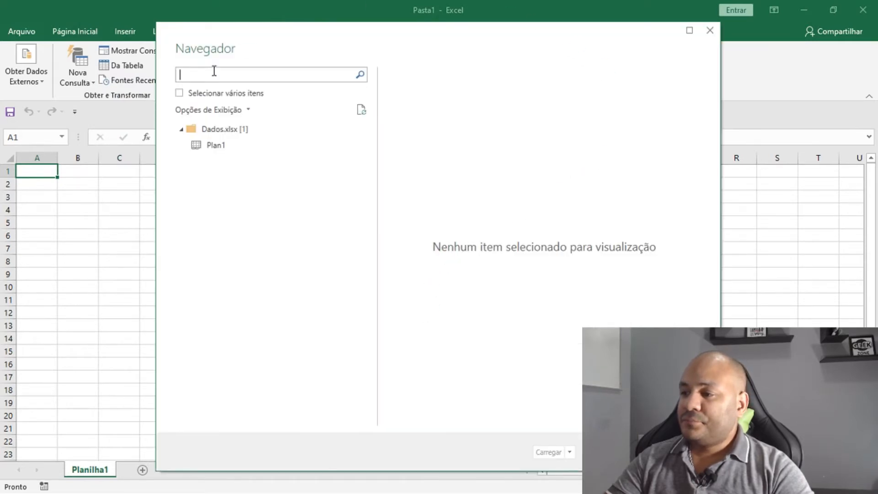
# - Choose the Plan1 sheet as the query source and open it for transformation in the Power Query Editor
pyautogui.click(220, 147)
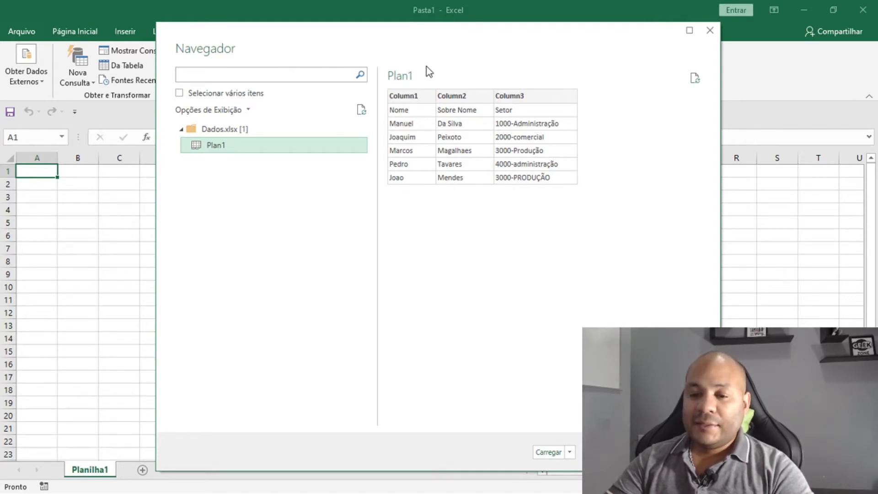
pyautogui.moveTo(491, 27); pyautogui.dragTo(359, 11)
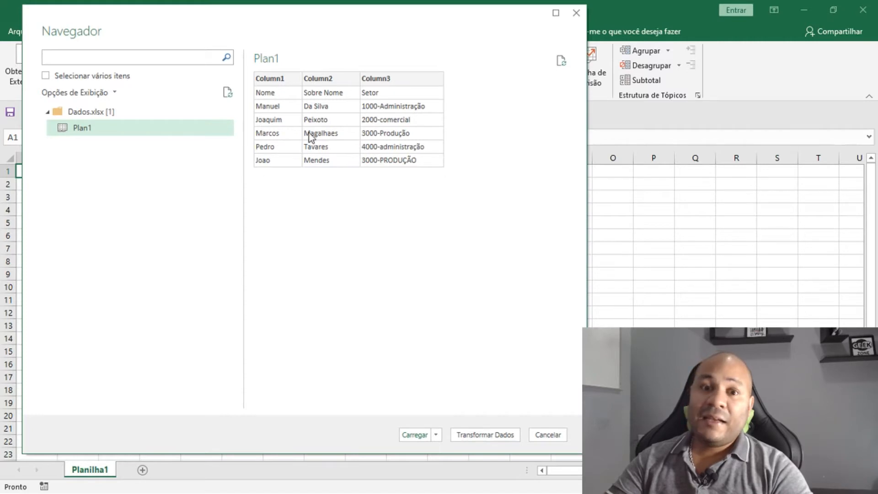
pyautogui.click(496, 435)
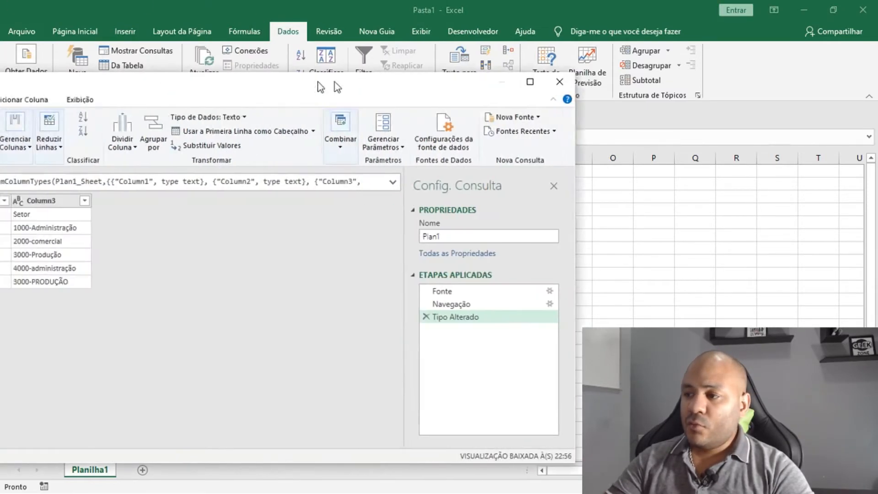
pyautogui.moveTo(317, 85); pyautogui.dragTo(535, 40)
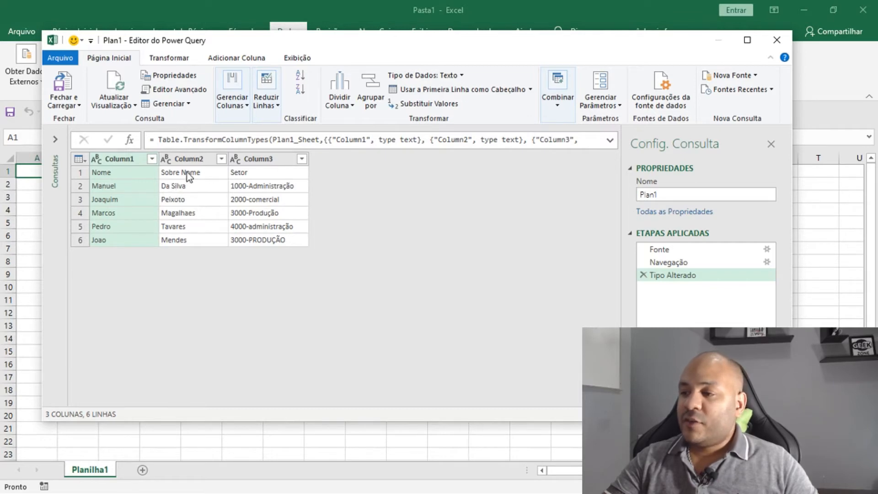
# - Promote the first row of the Plan1 query to column headers
pyautogui.keyDown('ctrl'); pyautogui.click(192, 158); pyautogui.keyUp('ctrl')
pyautogui.keyDown('ctrl'); pyautogui.click(269, 160); pyautogui.keyUp('ctrl')
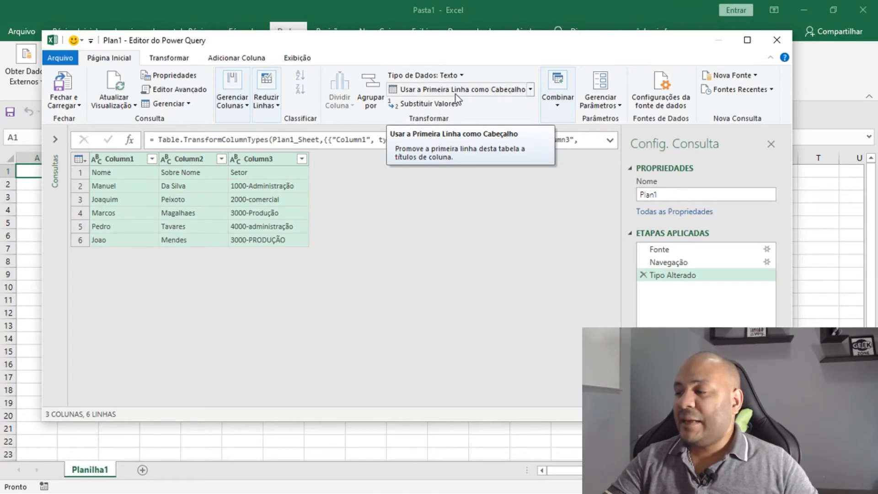
pyautogui.click(480, 91)
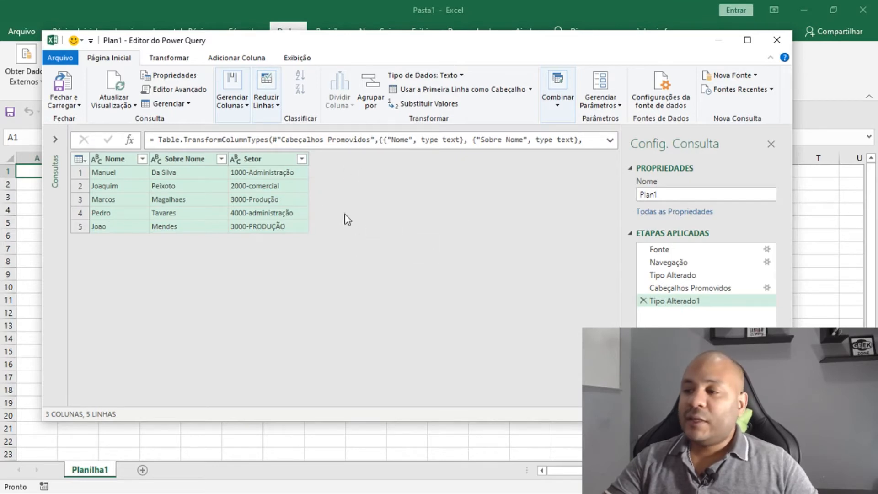
pyautogui.click(237, 159)
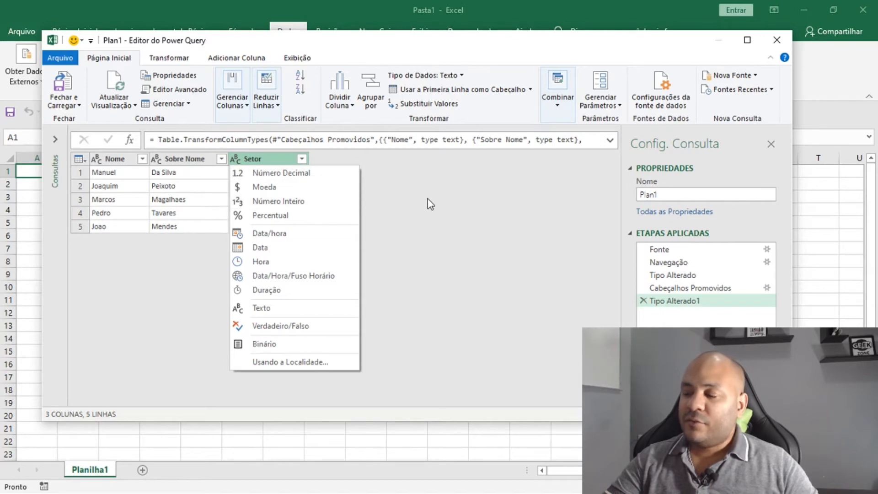
pyautogui.click(399, 185)
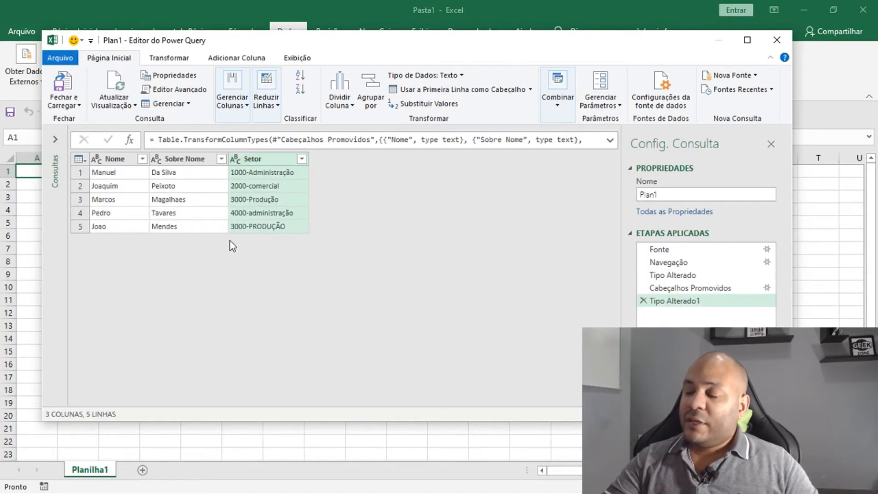
pyautogui.click(115, 160)
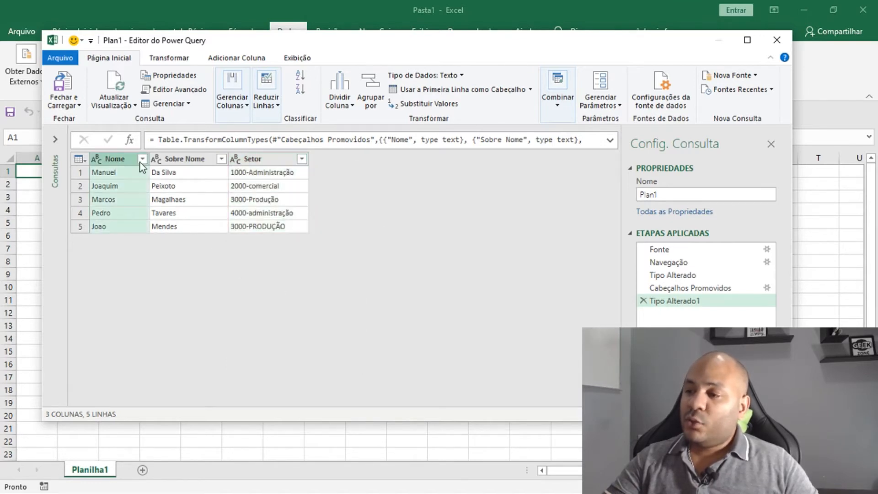
pyautogui.click(156, 159)
pyautogui.click(125, 161)
pyautogui.click(184, 156)
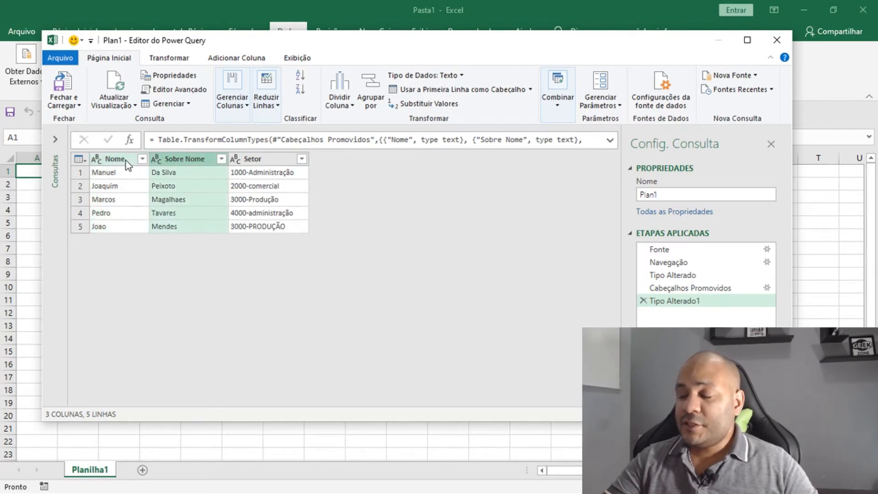
pyautogui.click(126, 161)
pyautogui.click(182, 167)
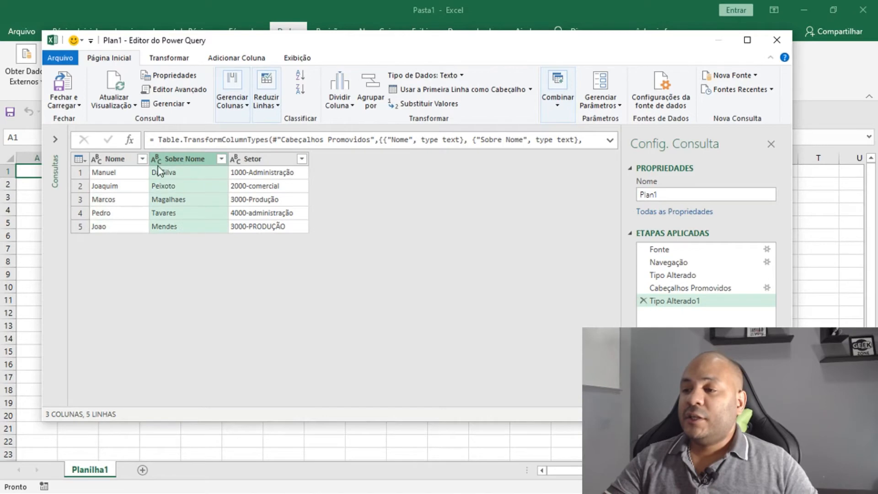
# - Set up a merge of the Nome and Sobre Nome columns with Espaço as the separator
pyautogui.click(123, 162)
pyautogui.keyDown('ctrl'); pyautogui.click(196, 160); pyautogui.keyUp('ctrl')
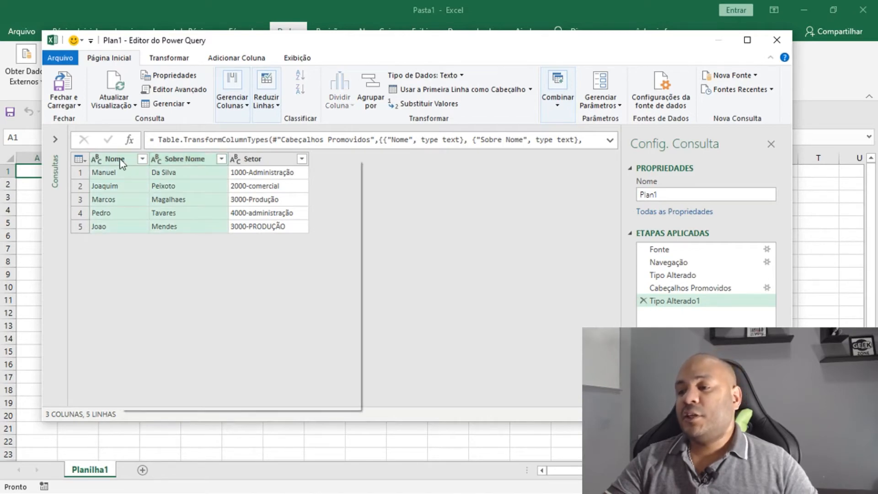
pyautogui.rightClick(122, 161)
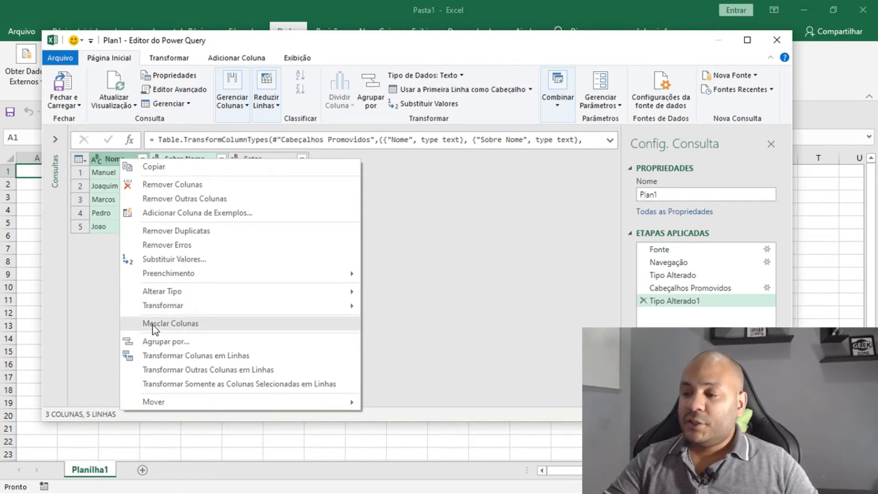
pyautogui.click(221, 327)
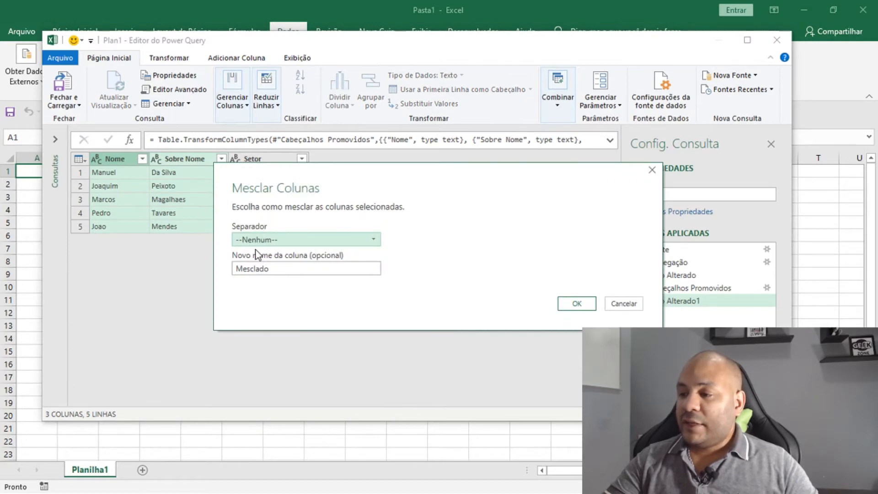
pyautogui.click(300, 240)
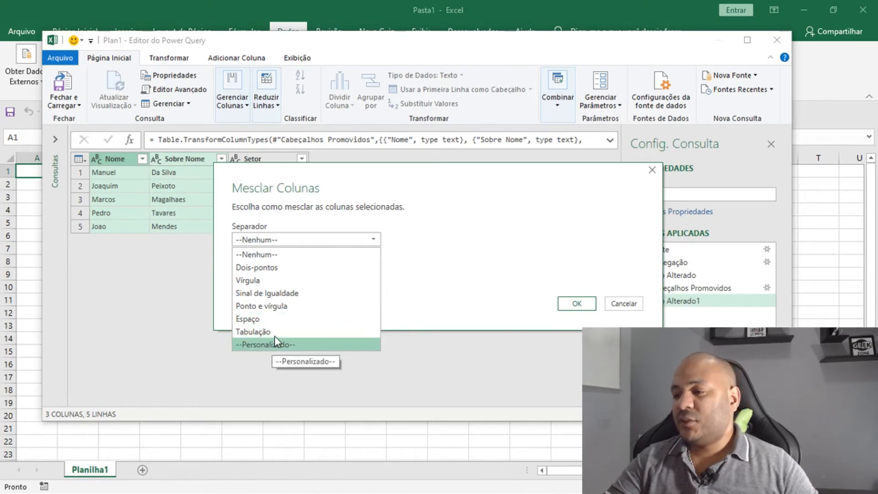
pyautogui.click(257, 319)
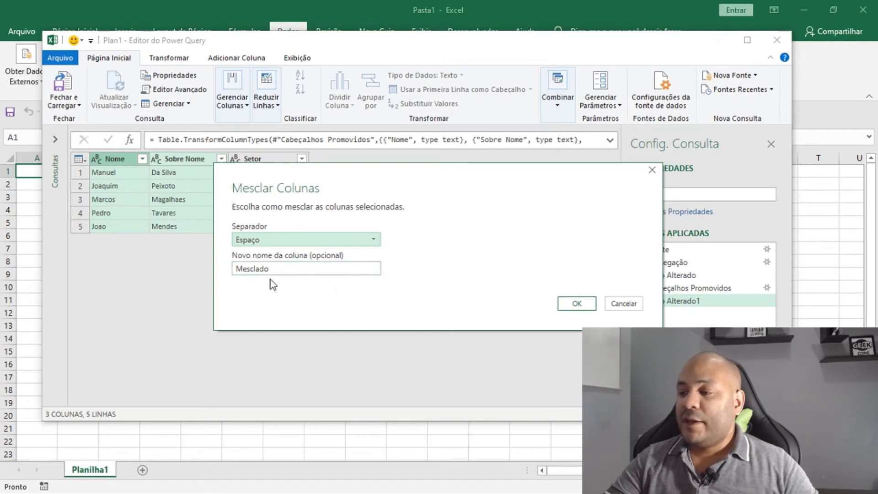
# - Name the merged column Funcionario and apply the merge
pyautogui.moveTo(275, 269); pyautogui.dragTo(225, 274)
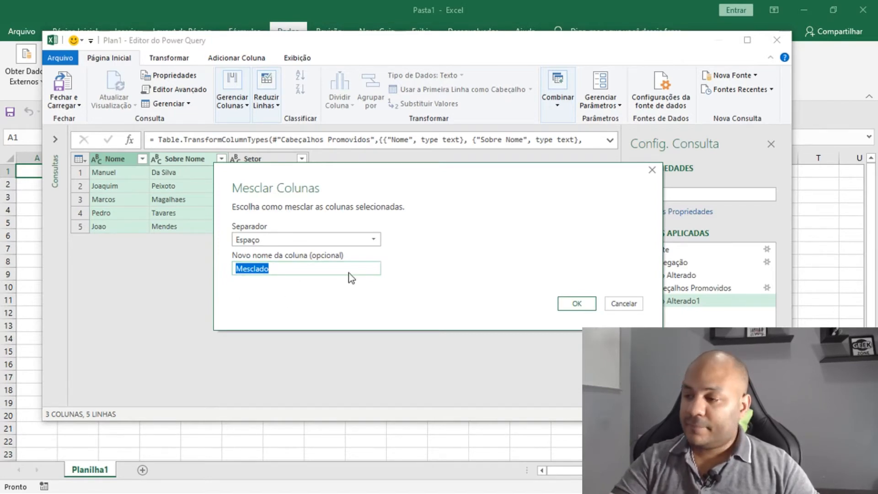
pyautogui.write('fUNCIO')
pyautogui.press('BackSpace')
pyautogui.press('BackSpace')
pyautogui.press('BackSpace')
pyautogui.press('BackSpace')
pyautogui.press('BackSpace')
pyautogui.press('BackSpace')
pyautogui.write('Funci')
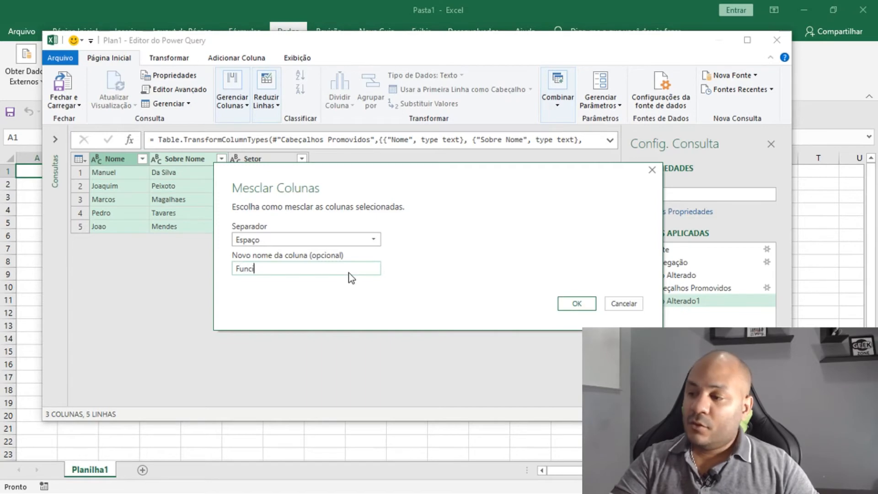
pyautogui.write('onario')
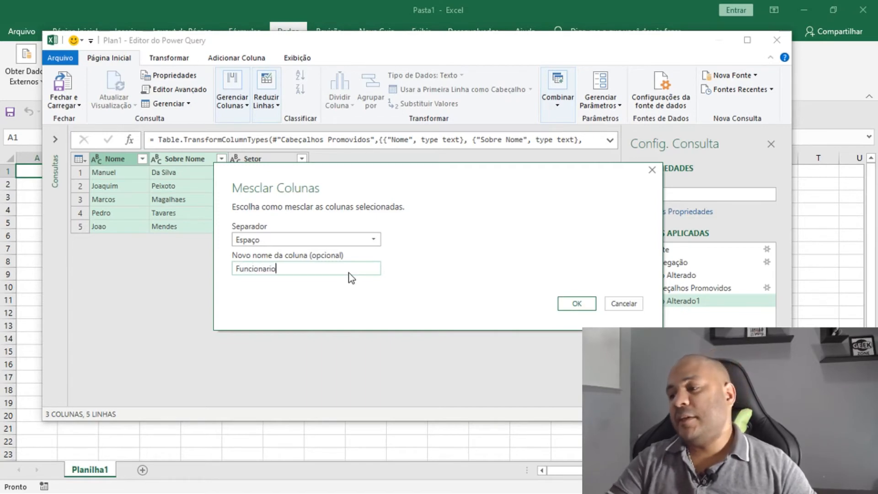
pyautogui.click(576, 304)
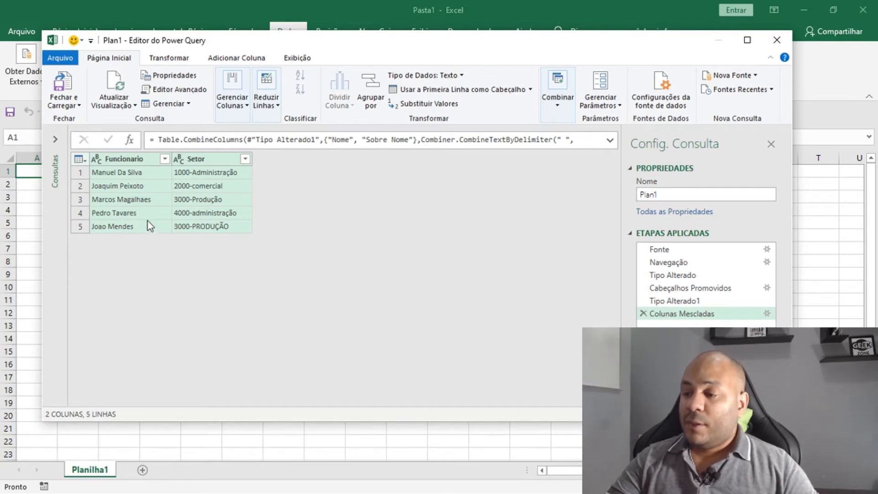
# - Split the Setor column by the custom delimiter "-" at each occurrence of the delimiter
pyautogui.click(212, 159)
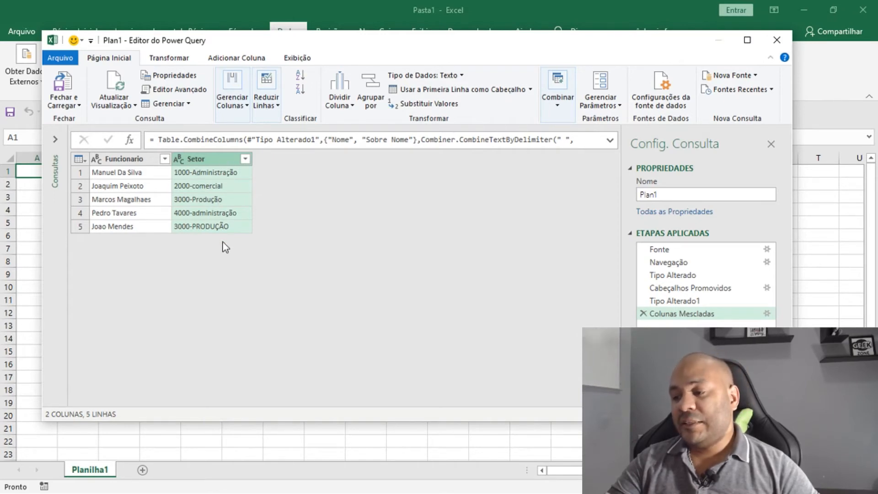
pyautogui.rightClick(224, 162)
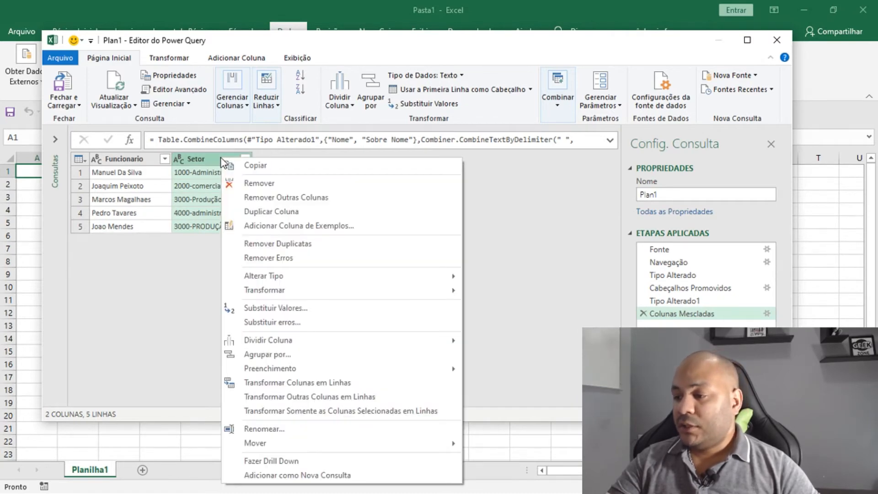
pyautogui.moveTo(289, 291)
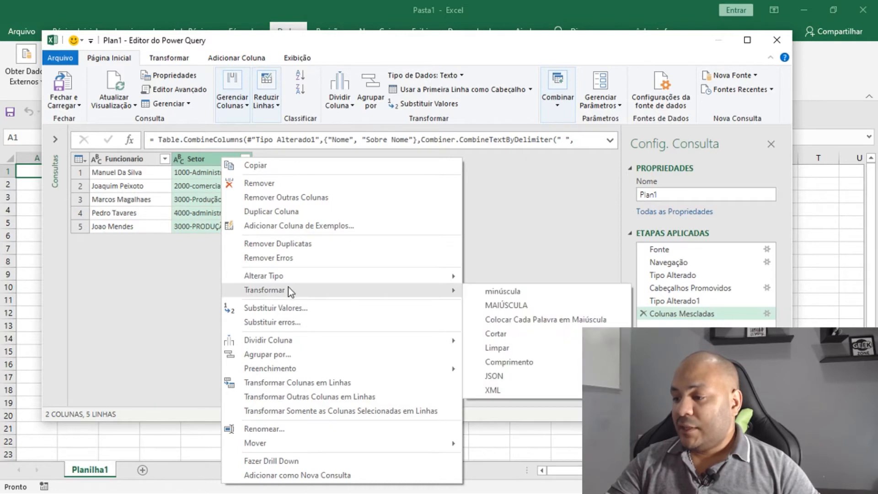
pyautogui.moveTo(309, 344)
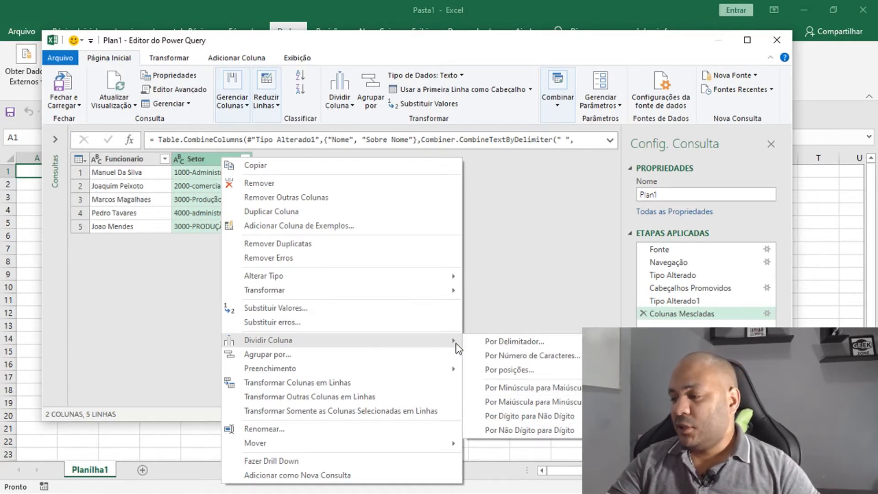
pyautogui.click(522, 343)
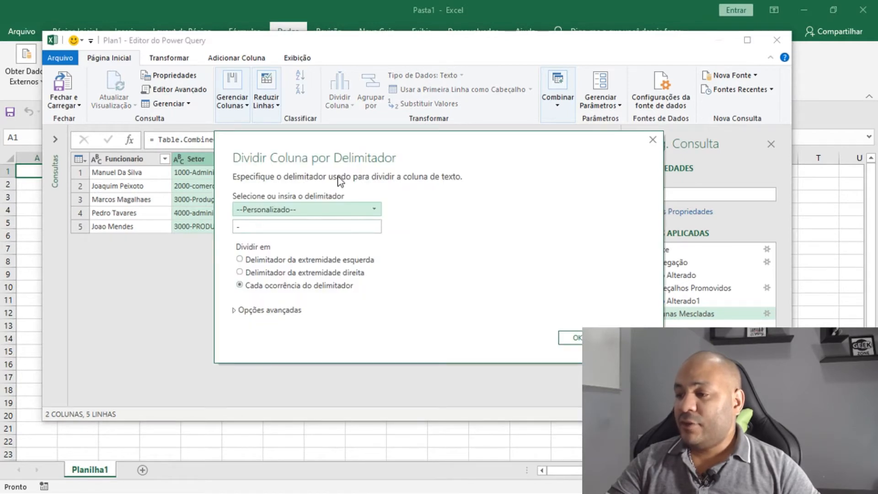
pyautogui.moveTo(365, 145); pyautogui.dragTo(437, 153)
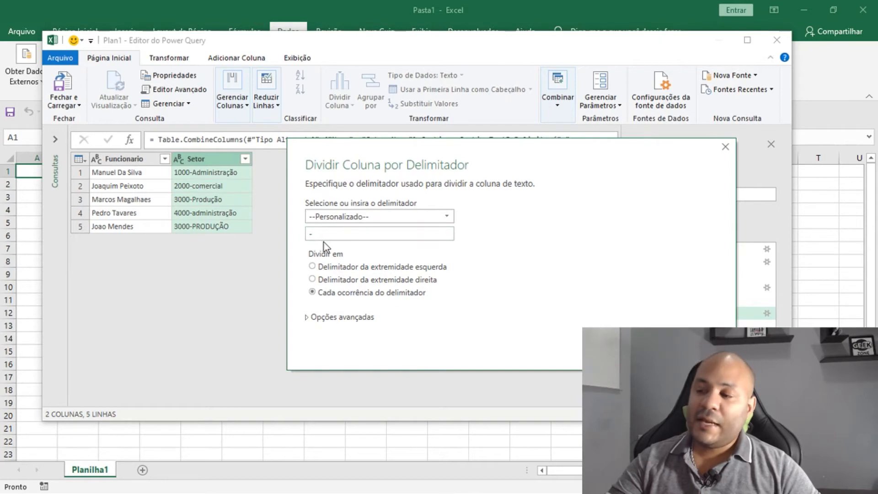
pyautogui.moveTo(322, 235); pyautogui.dragTo(300, 233)
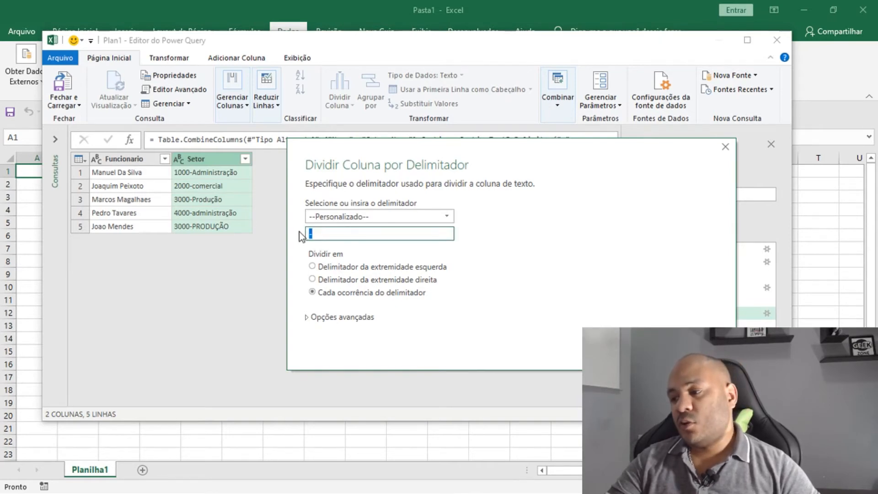
pyautogui.click(446, 217)
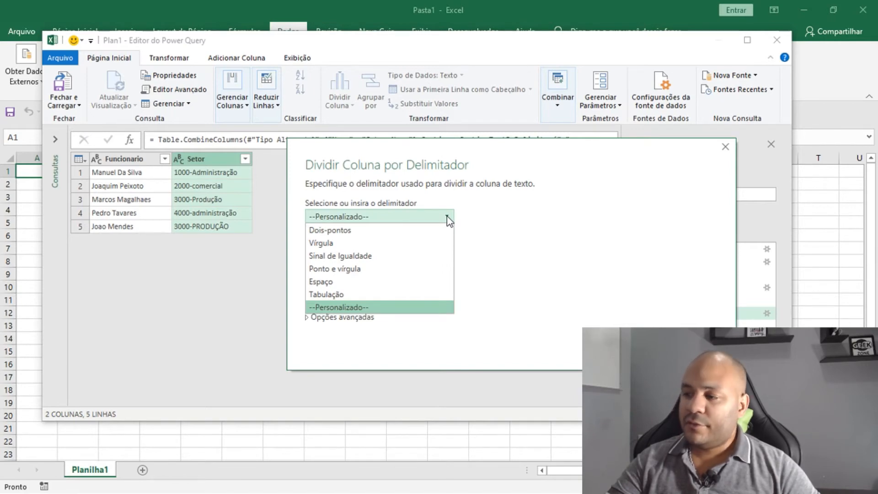
pyautogui.click(448, 219)
pyautogui.click(334, 236)
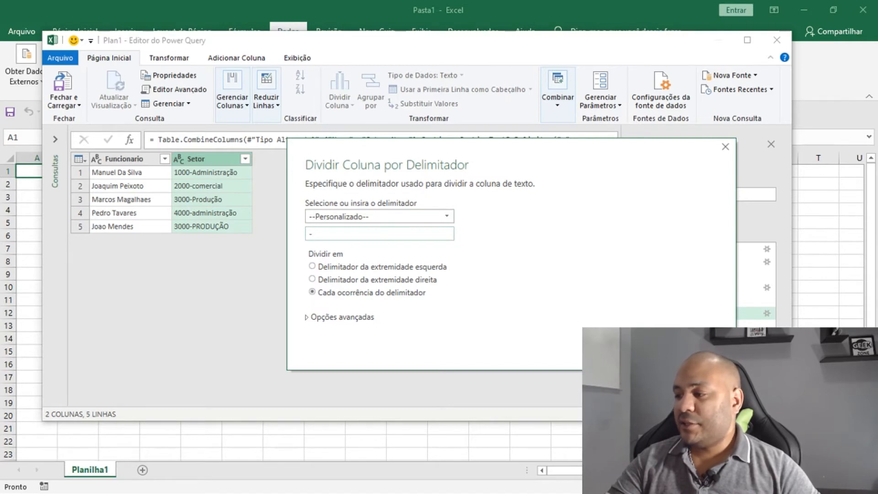
pyautogui.press('Return')
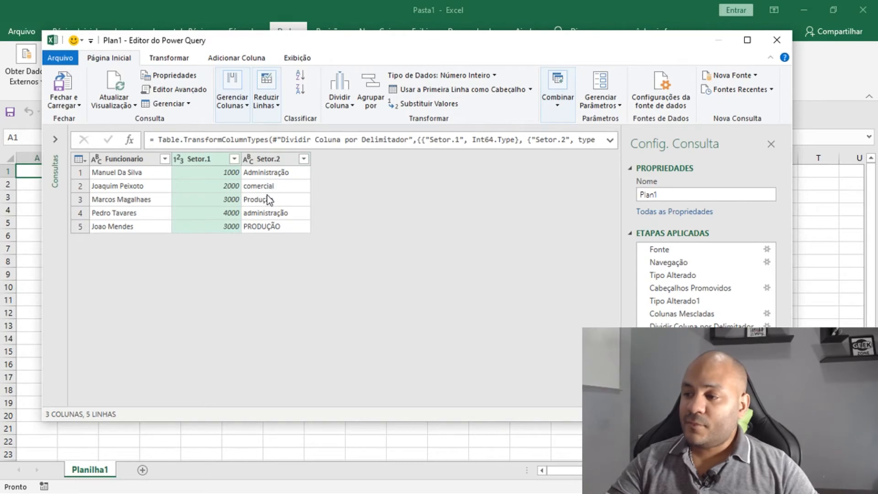
# - Convert the text in the Setor.2 column to lowercase
pyautogui.click(247, 173)
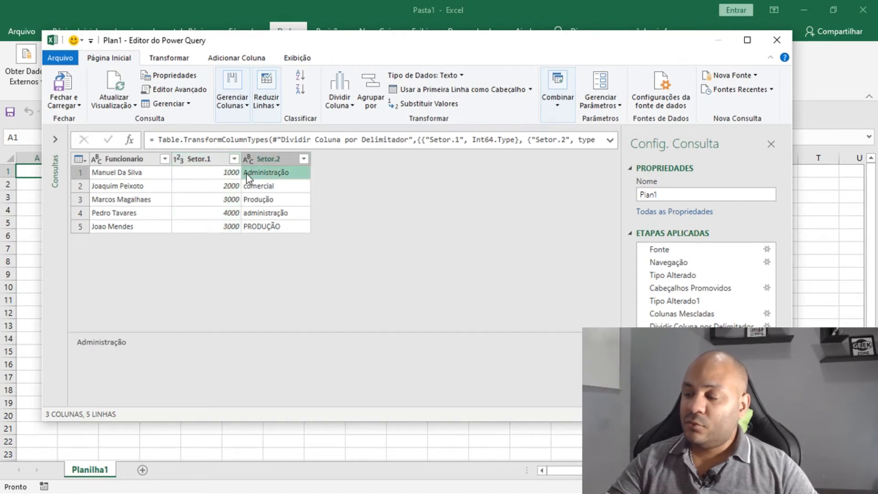
pyautogui.click(271, 186)
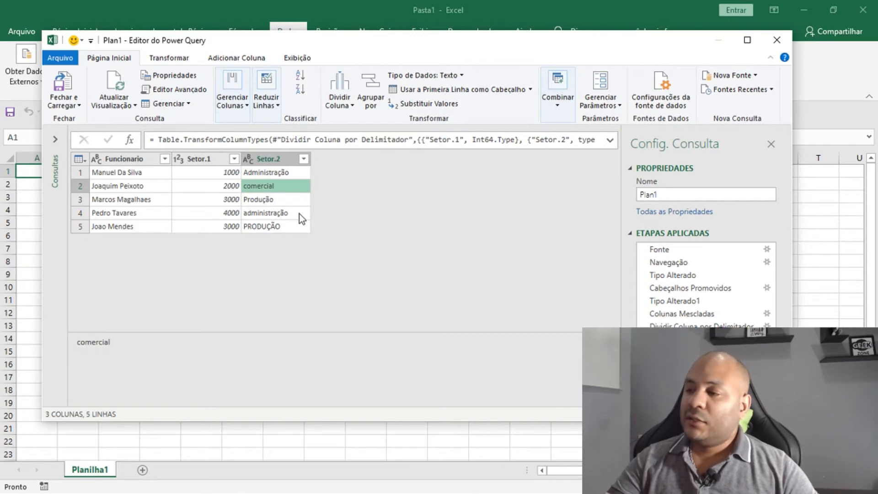
pyautogui.click(286, 160)
pyautogui.rightClick(276, 160)
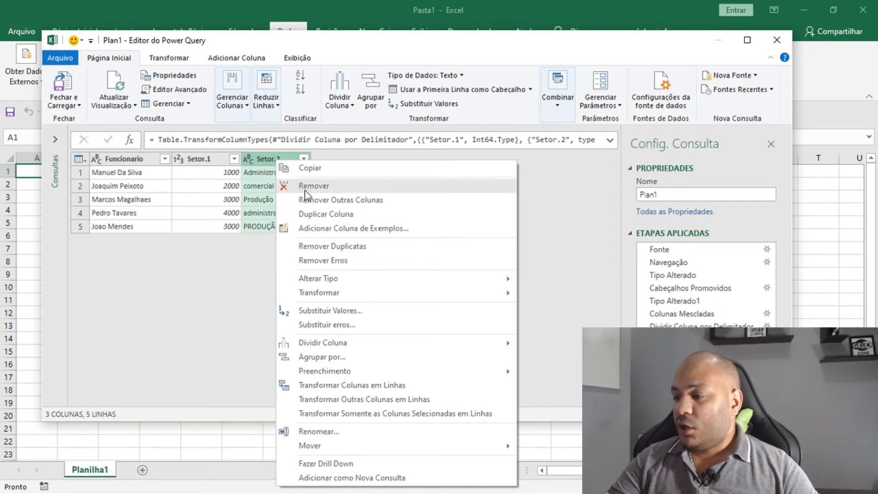
pyautogui.moveTo(389, 298)
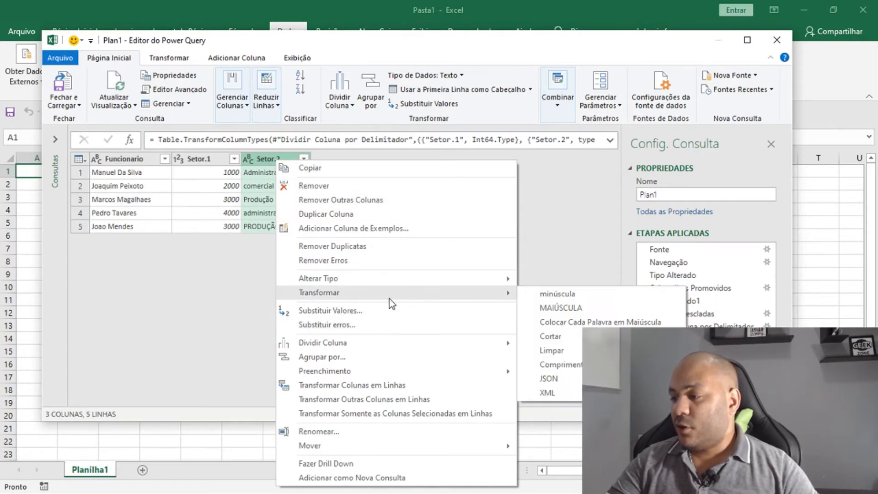
pyautogui.click(593, 302)
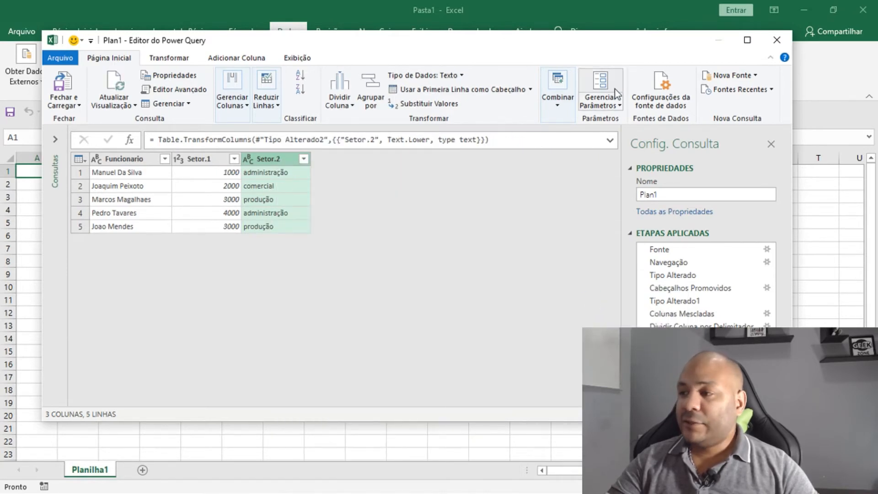
# - Transform the Setor.2 column's text to uppercase
pyautogui.moveTo(581, 45); pyautogui.dragTo(572, 15)
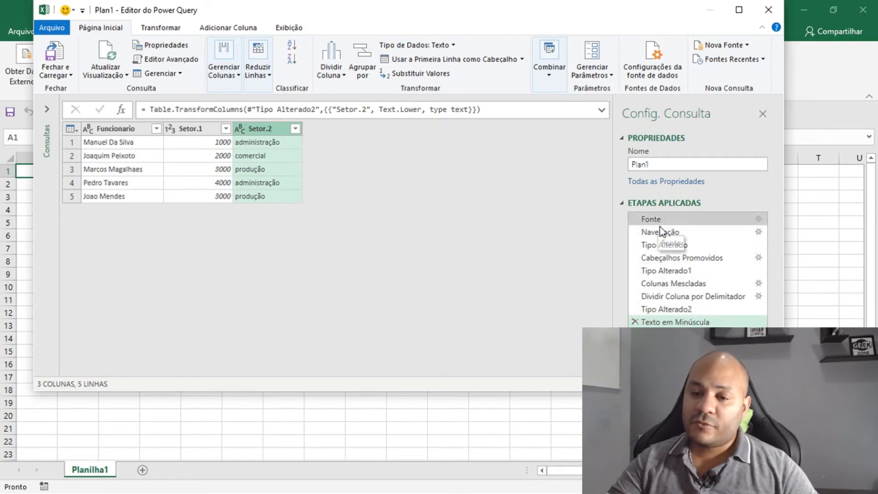
pyautogui.moveTo(670, 270)
pyautogui.mouseDown()
pyautogui.moveTo(679, 323)
pyautogui.moveTo(707, 246)
pyautogui.moveTo(684, 237)
pyautogui.moveTo(727, 273)
pyautogui.moveTo(672, 246)
pyautogui.moveTo(691, 257)
pyautogui.moveTo(669, 270)
pyautogui.mouseUp()
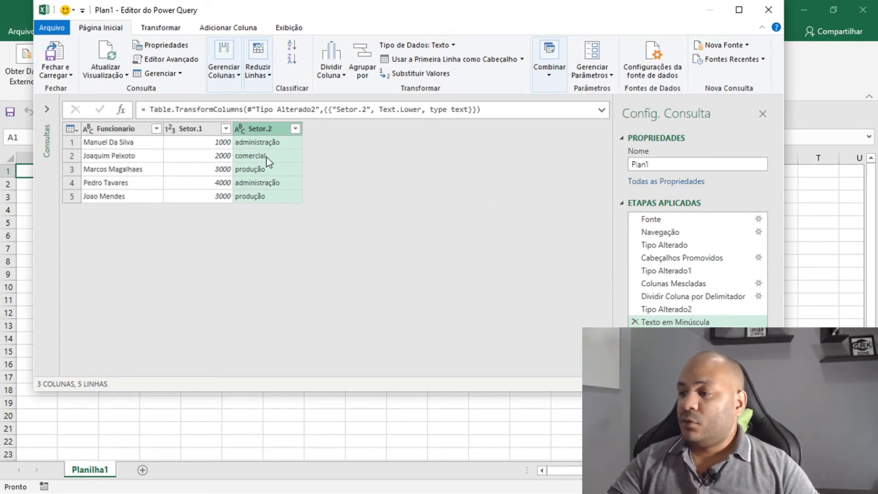
pyautogui.rightClick(266, 129)
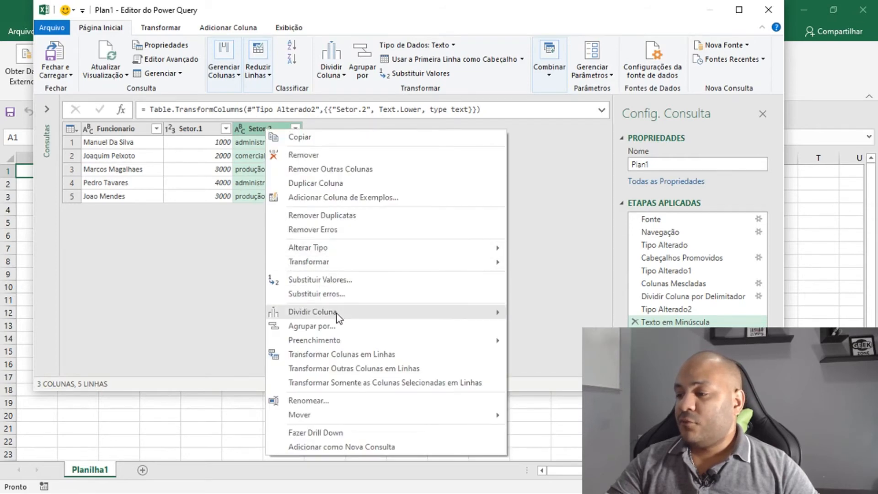
pyautogui.moveTo(360, 261)
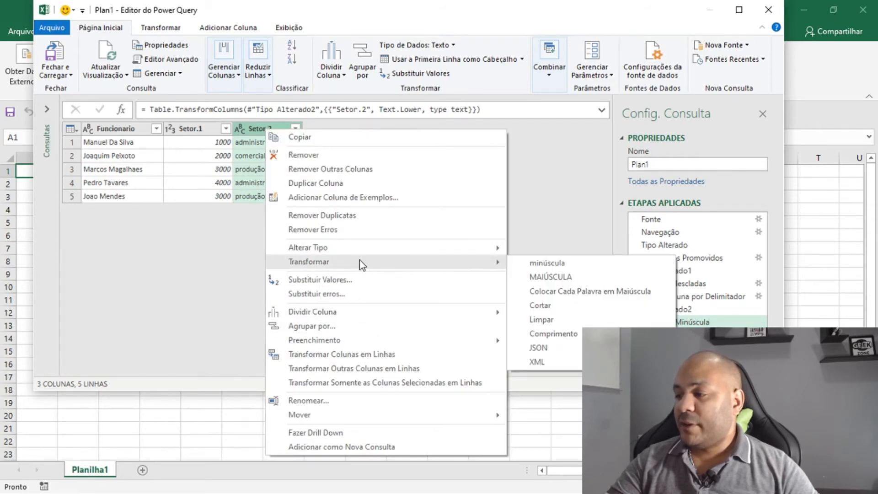
pyautogui.click(588, 279)
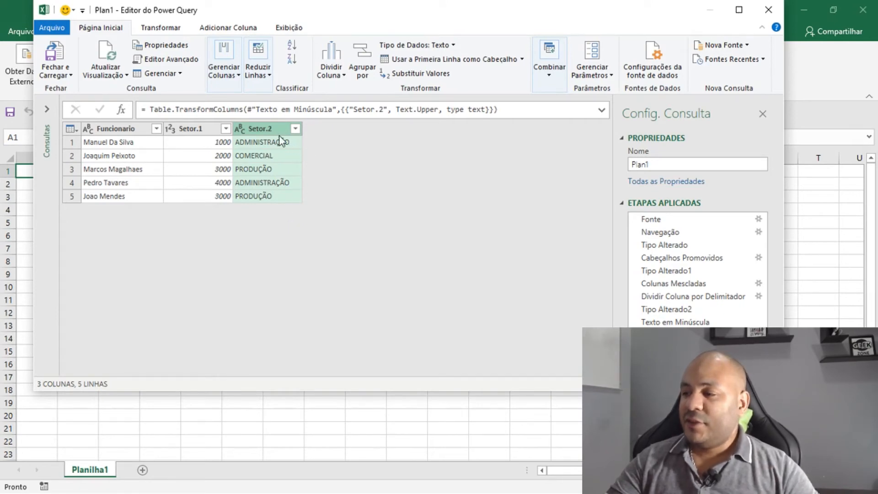
# - Capitalize each word in the Setor.2 column and check the sector names in its cells
pyautogui.rightClick(267, 131)
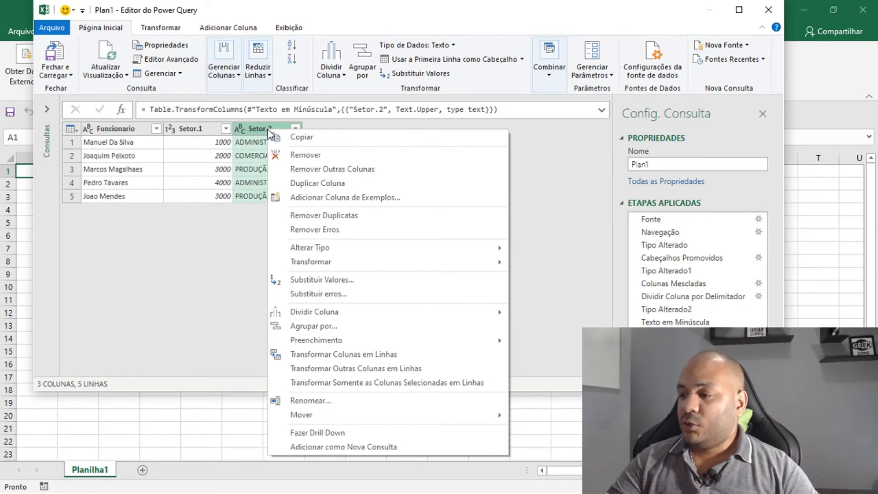
pyautogui.moveTo(366, 262)
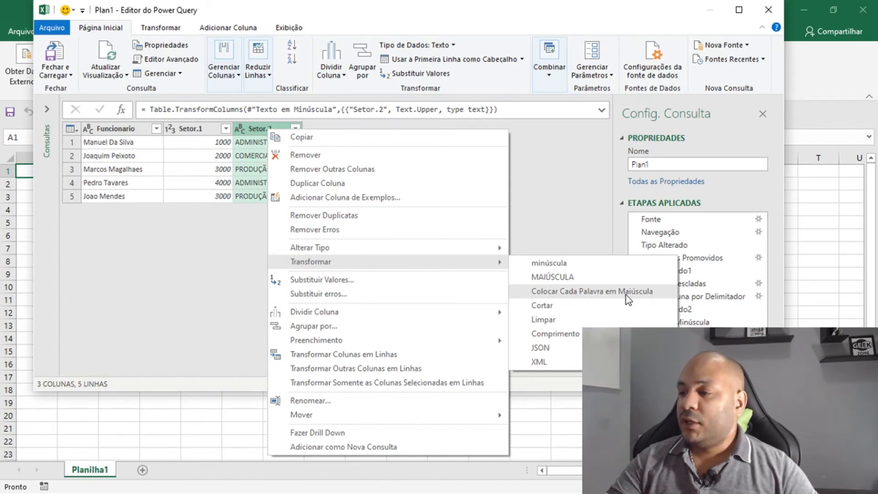
pyautogui.click(590, 292)
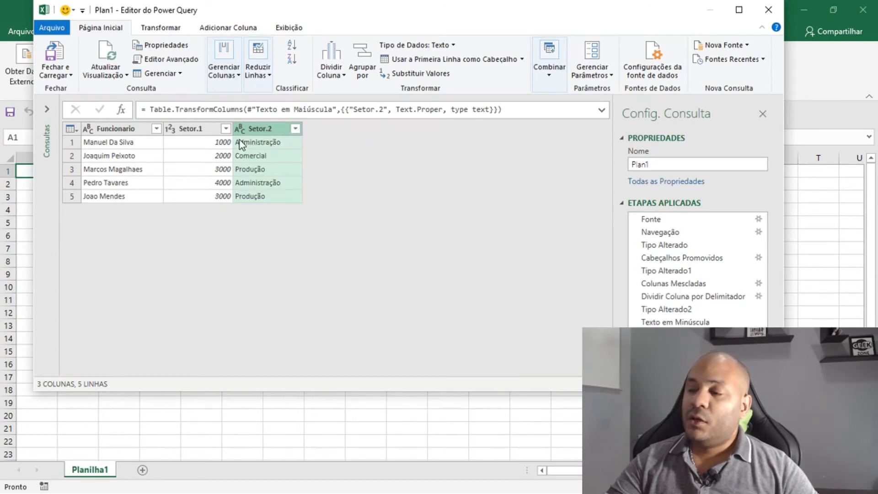
pyautogui.click(240, 167)
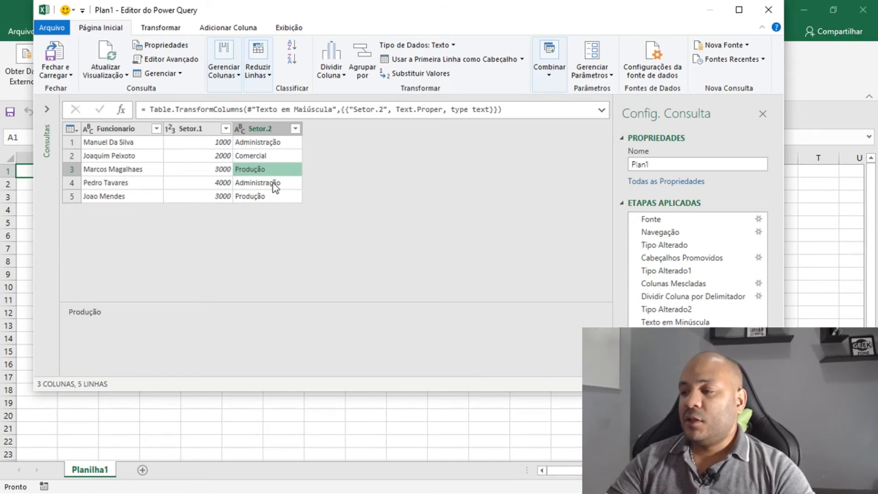
pyautogui.click(270, 158)
pyautogui.click(278, 144)
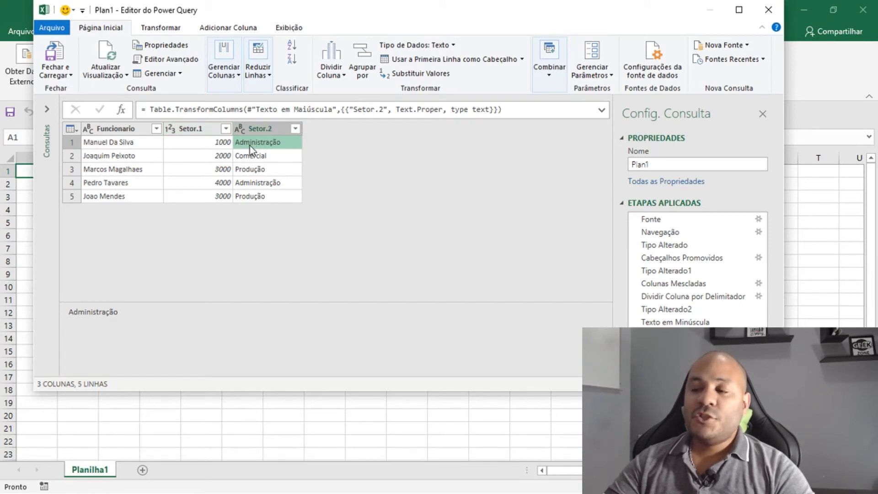
# - Rename the Setor.1 column as Cod Setor and the Setor.2 column as Nome Setor
pyautogui.doubleClick(205, 130)
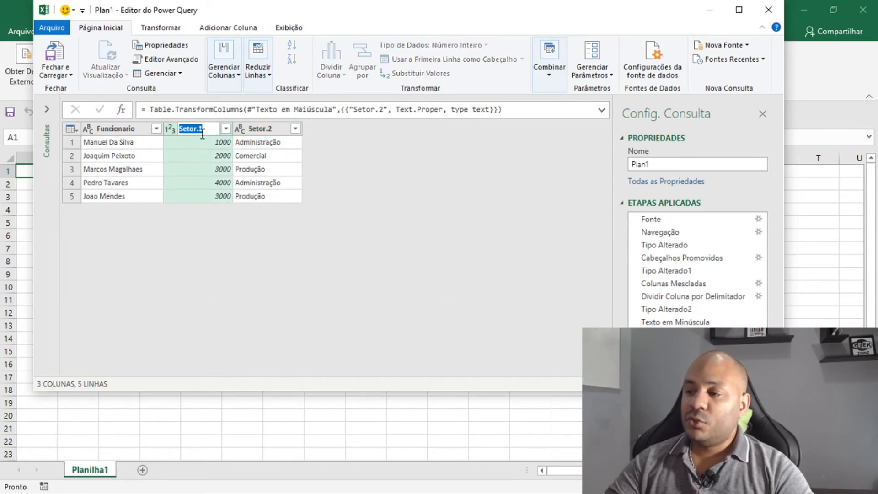
pyautogui.write('Cod Se')
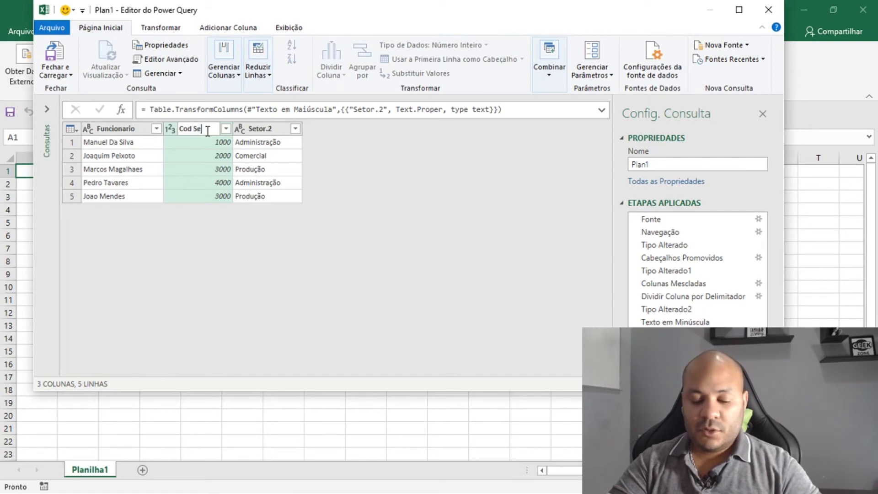
pyautogui.press('Return')
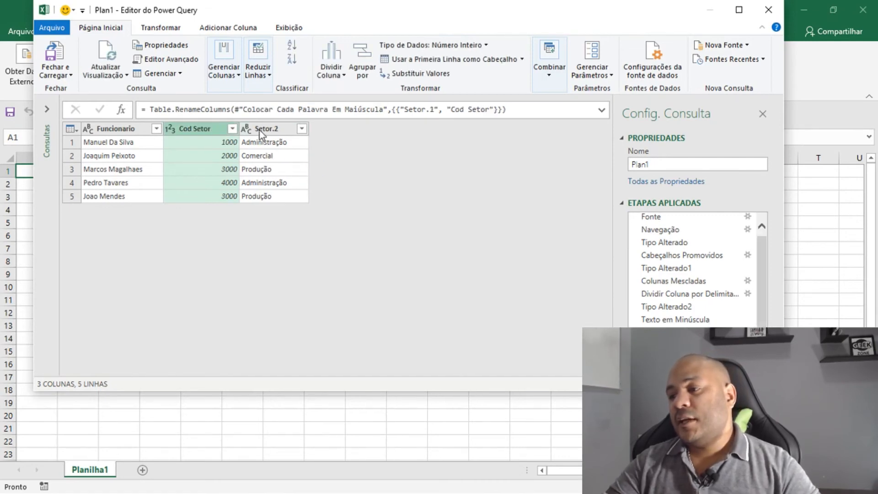
pyautogui.doubleClick(279, 129)
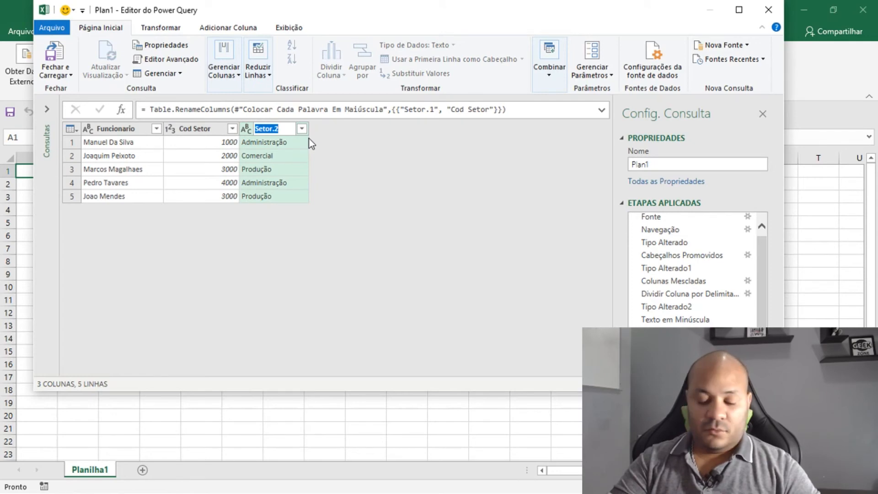
pyautogui.write('Nome Se')
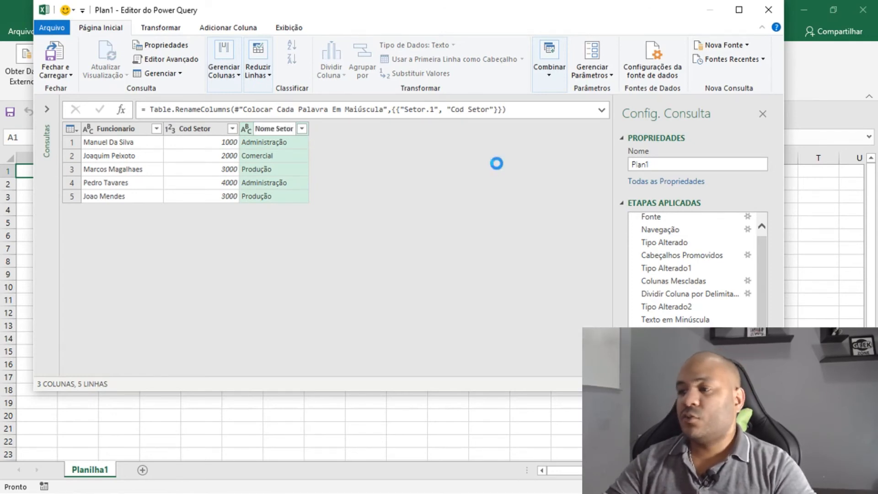
pyautogui.press('Return')
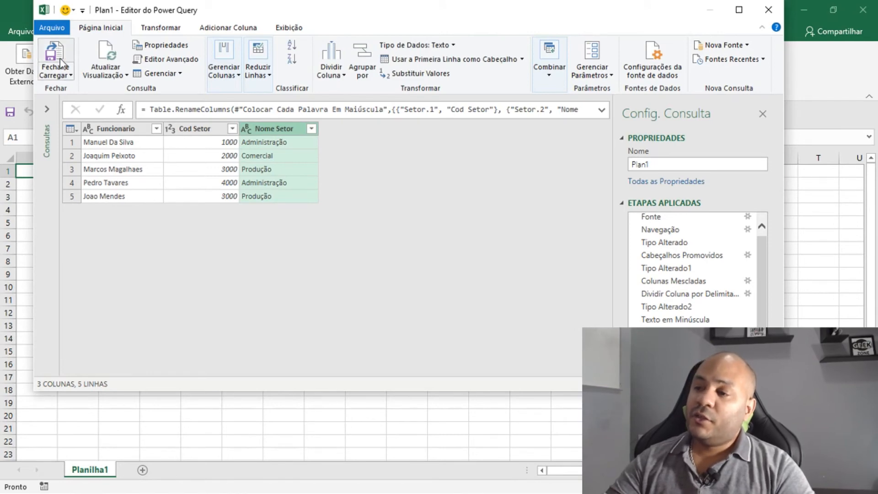
# - Close the query editor, load the Plan1 query into the workbook, and select the first Cod Setor value in the loaded table
pyautogui.click(69, 76)
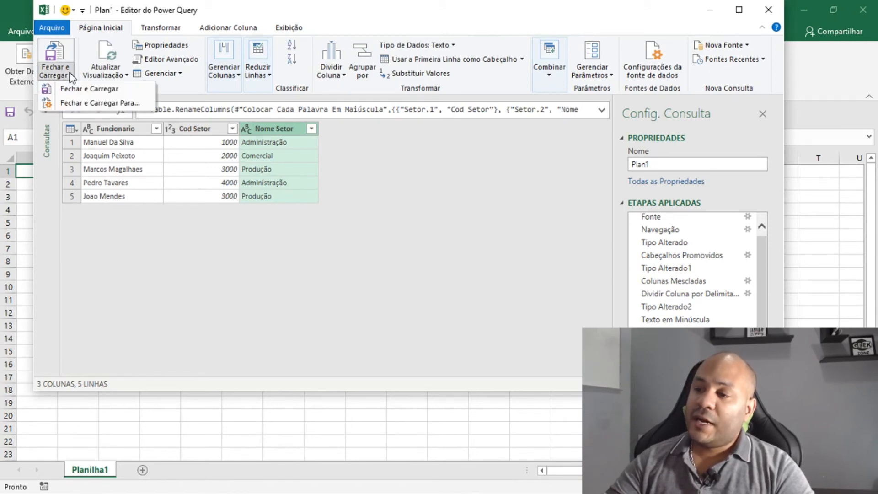
pyautogui.click(95, 93)
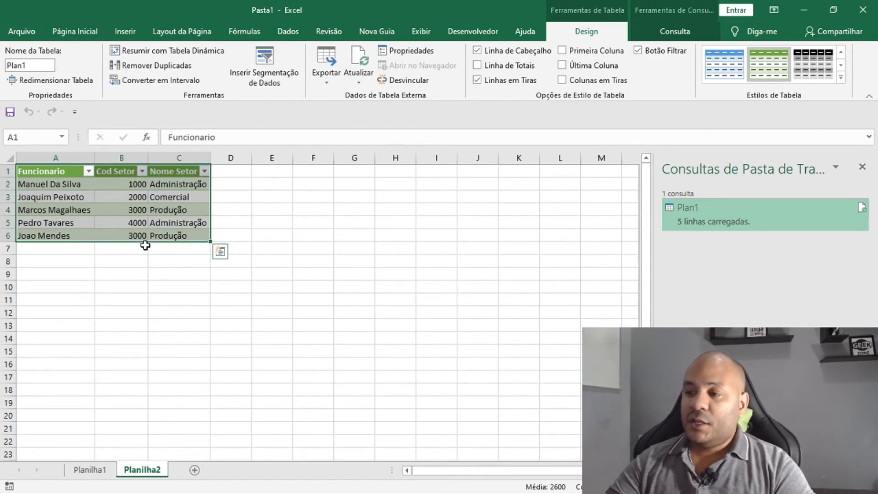
pyautogui.click(177, 273)
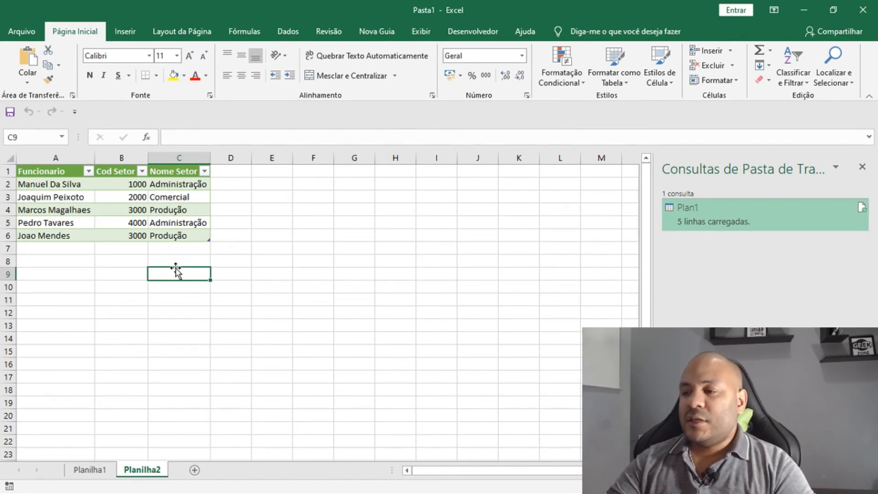
pyautogui.click(111, 186)
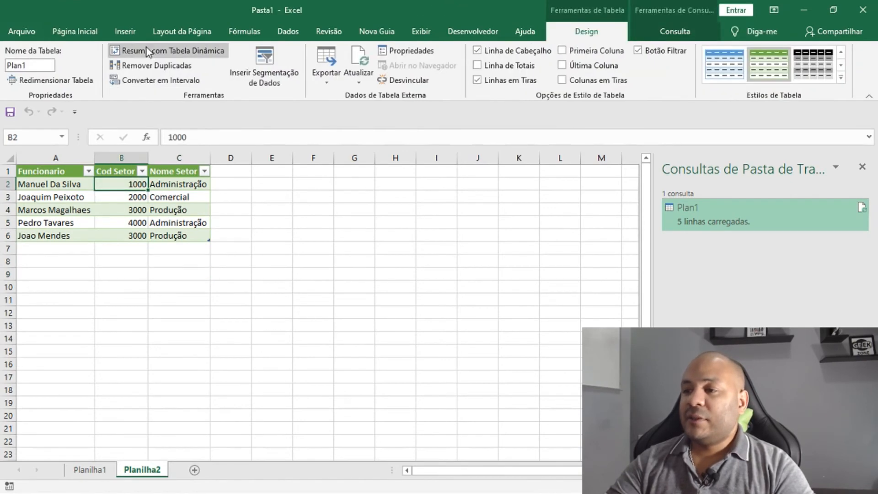
# - Create a PivotTable from the Plan1 table on a new sheet and add the Funcionario, Cod Setor and Nome Setor fields
pyautogui.click(130, 34)
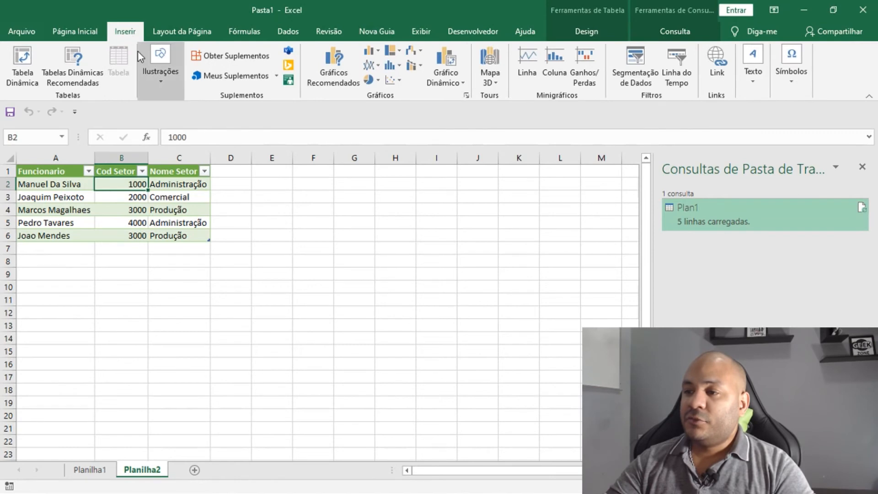
pyautogui.click(28, 73)
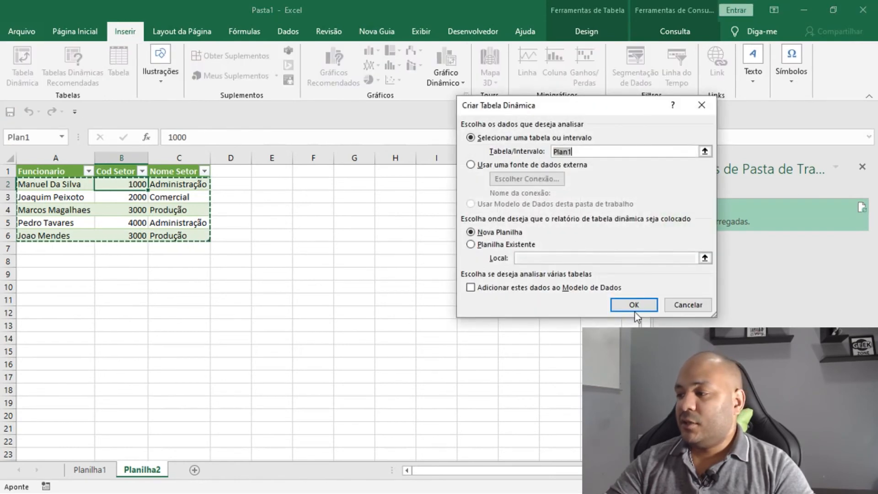
pyautogui.click(633, 303)
pyautogui.click(668, 236)
pyautogui.click(667, 248)
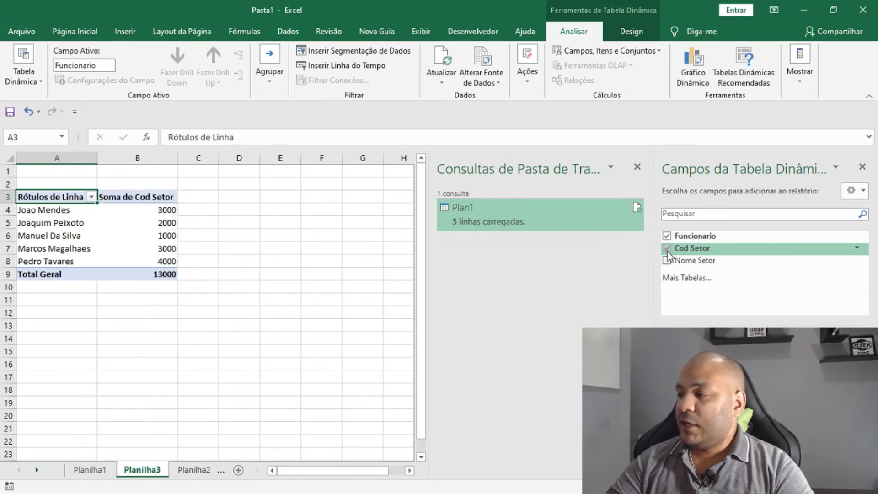
pyautogui.click(668, 260)
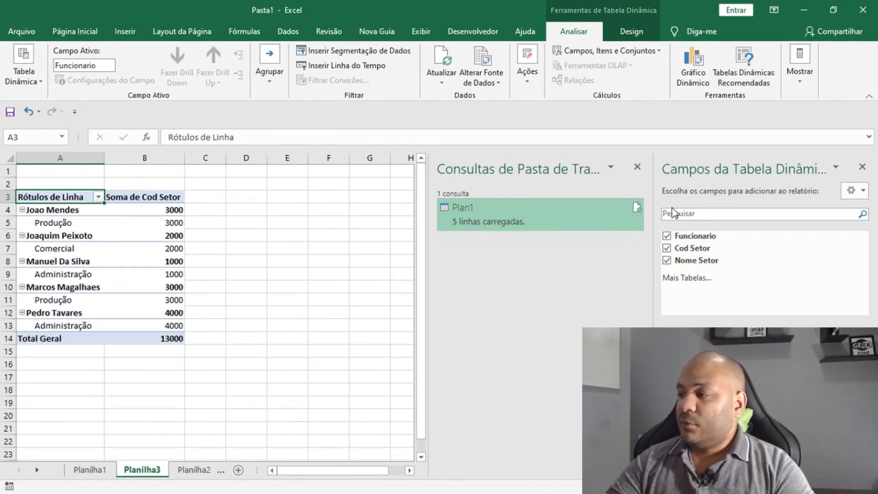
pyautogui.click(863, 168)
# - Return to the Planilha2 sheet and save the workbook as Dados 2 in the AULA folder on drive C
pyautogui.click(210, 470)
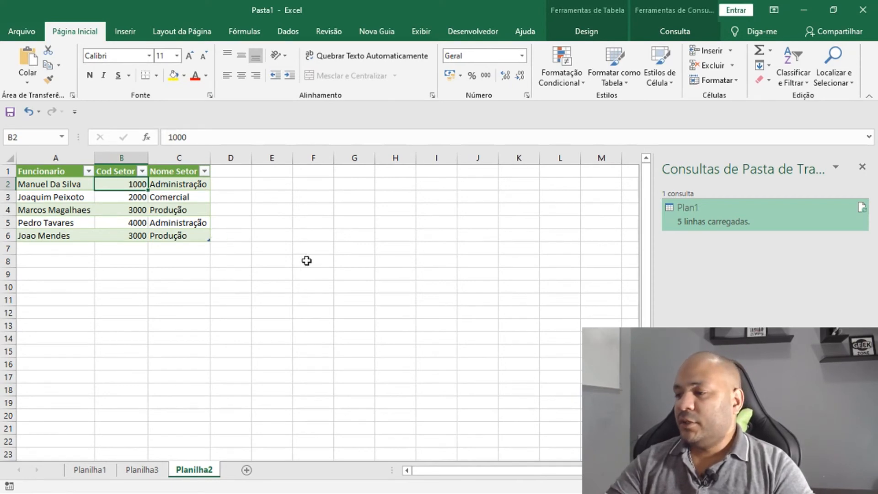
pyautogui.click(353, 219)
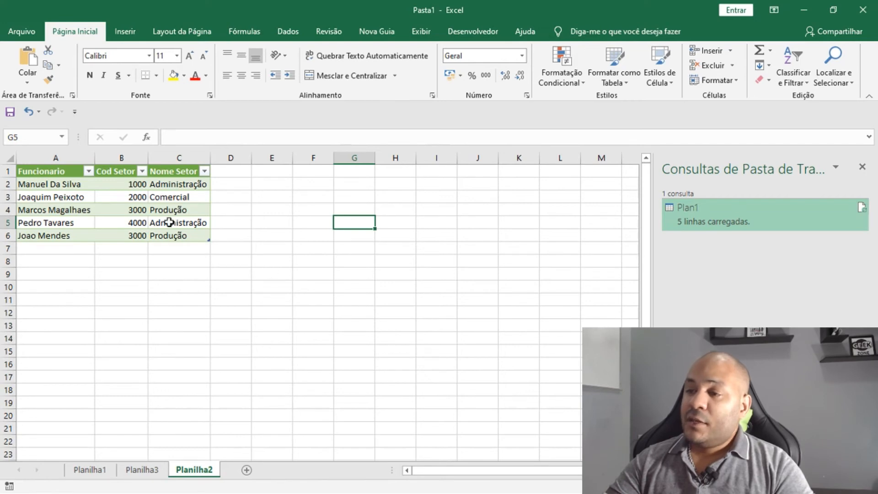
pyautogui.click(26, 32)
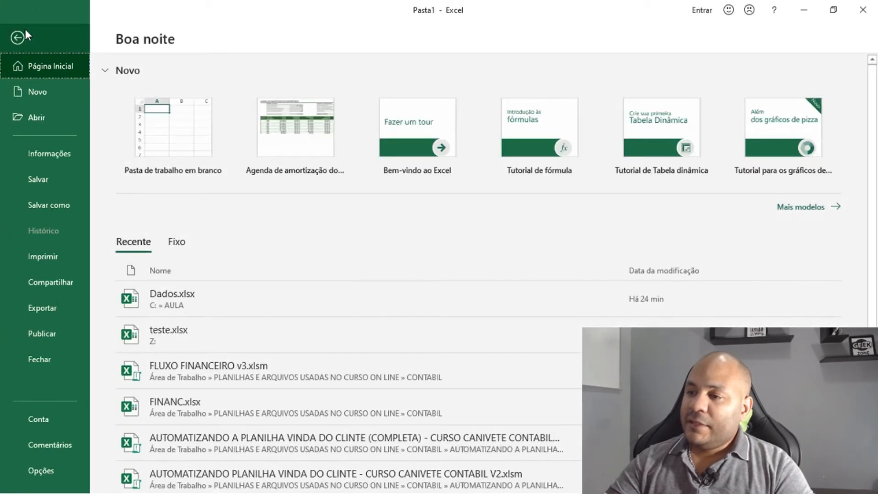
pyautogui.click(54, 208)
pyautogui.click(161, 229)
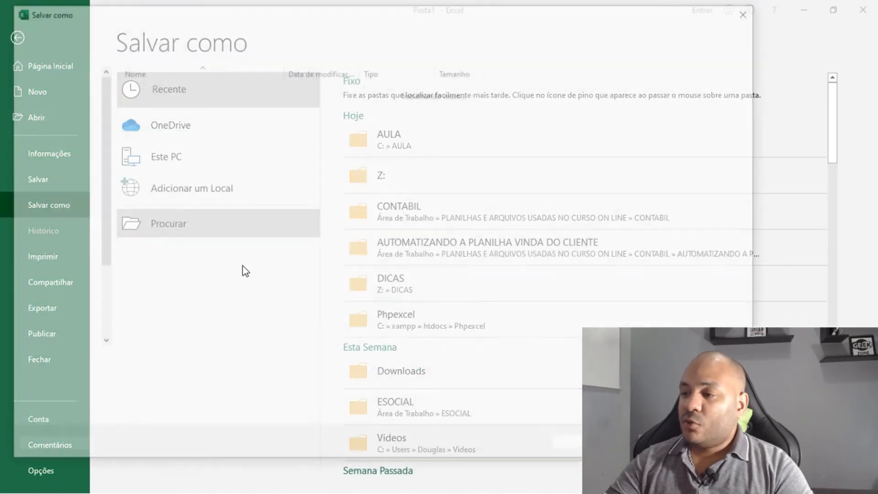
pyautogui.scroll(-2, 68, 290)
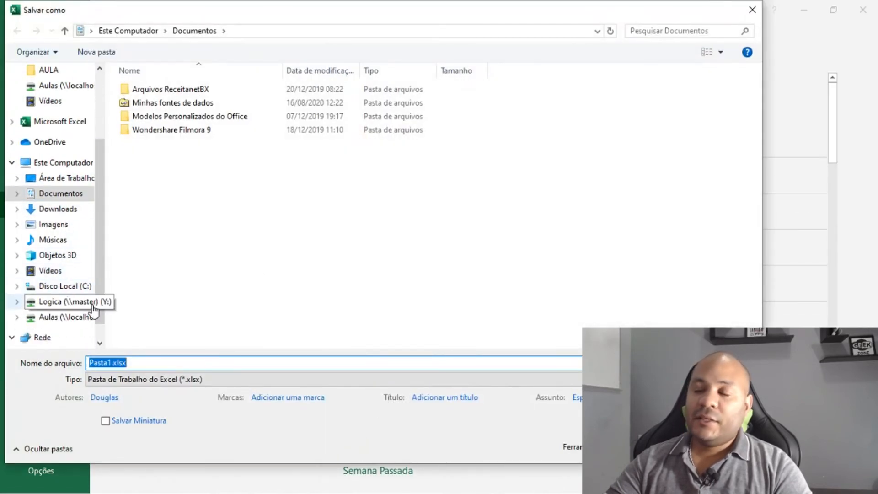
pyautogui.click(76, 288)
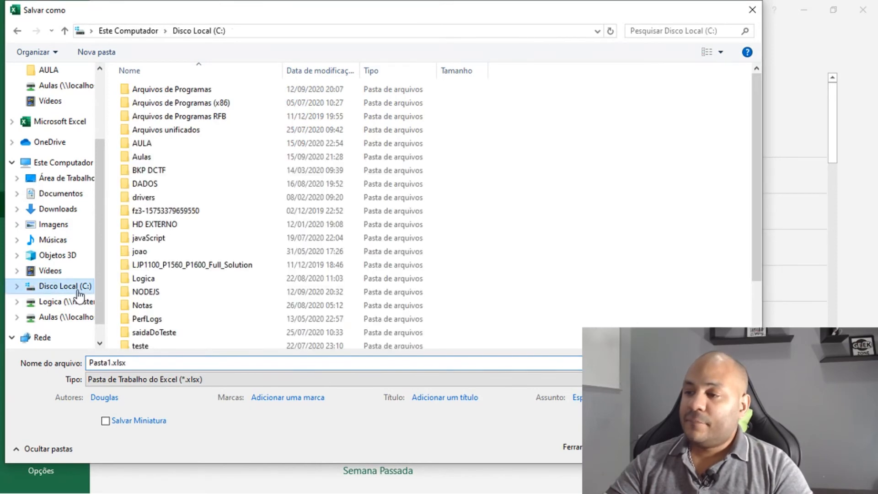
pyautogui.doubleClick(155, 152)
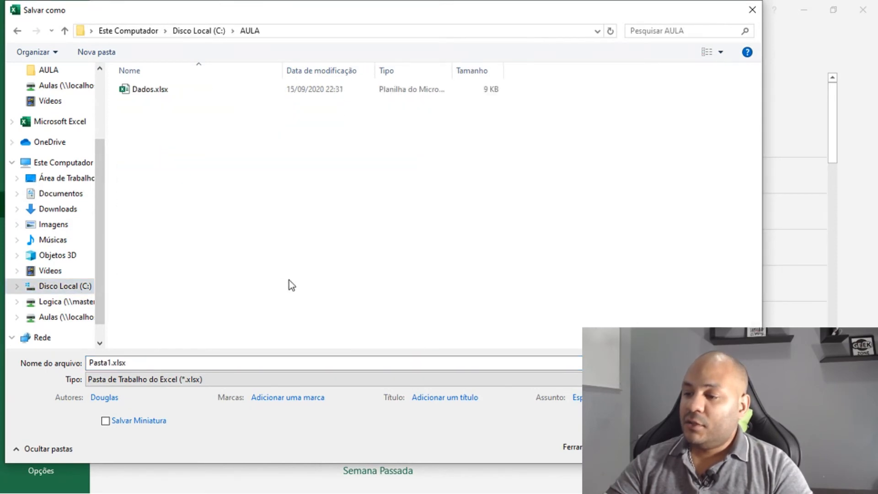
pyautogui.doubleClick(110, 363)
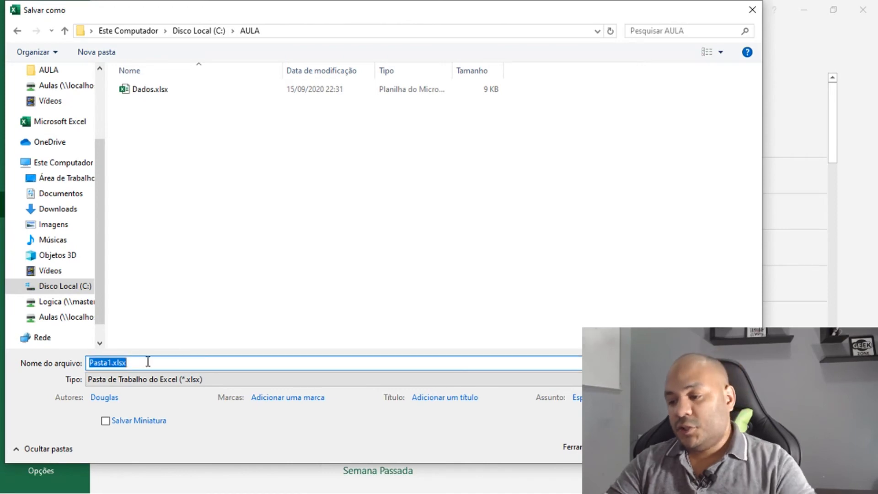
pyautogui.write('Dados 2')
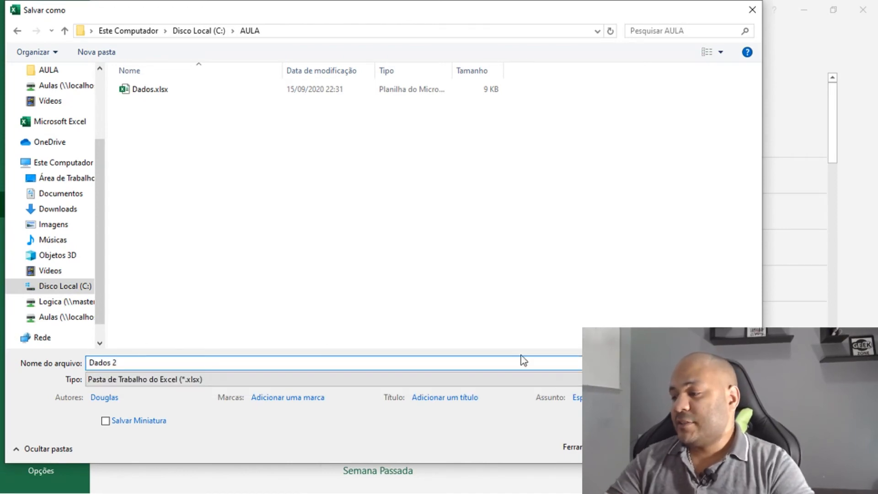
pyautogui.press('Return')
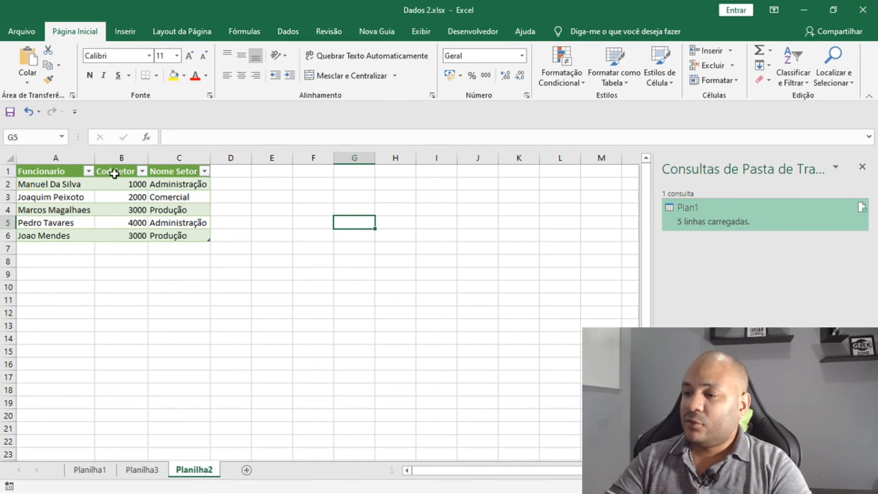
# - Close the workbook, open Dados.xlsx from the AULA folder to check the source data, and close it again
pyautogui.click(867, 7)
pyautogui.click(174, 153)
pyautogui.doubleClick(173, 156)
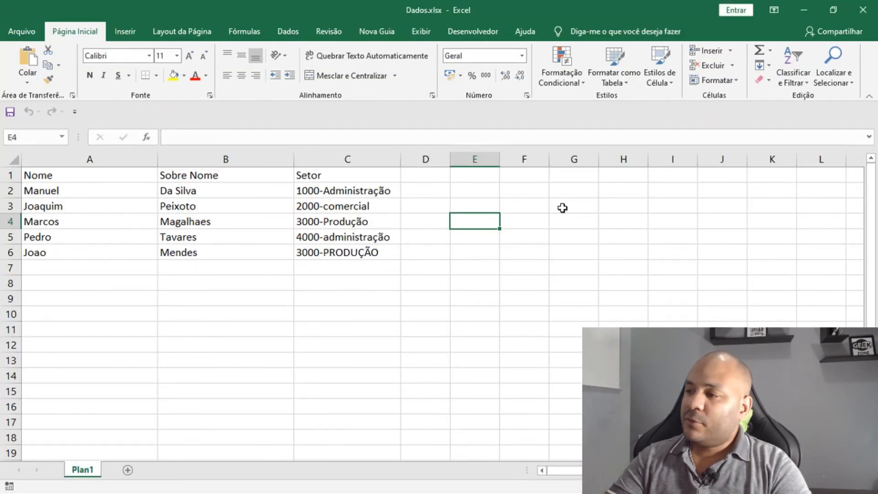
pyautogui.click(863, 10)
# - Open Dados 2.xlsx from the AULA folder and enable its external data connections
pyautogui.doubleClick(177, 139)
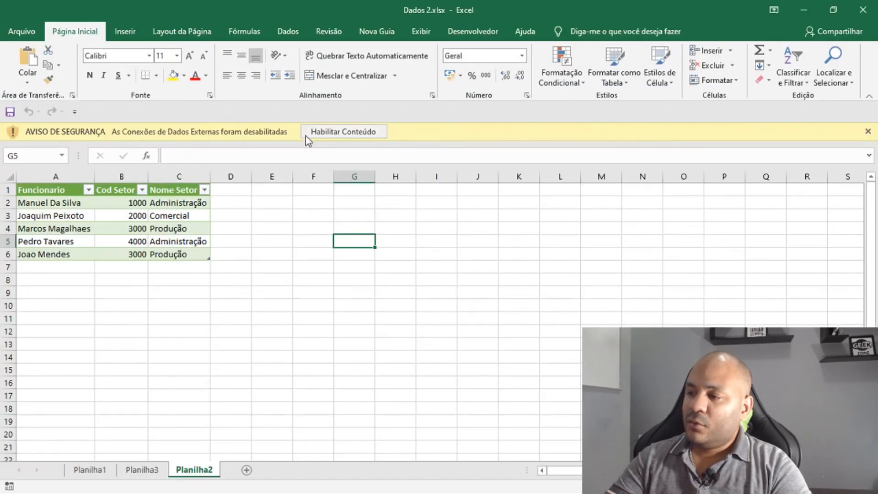
pyautogui.click(329, 134)
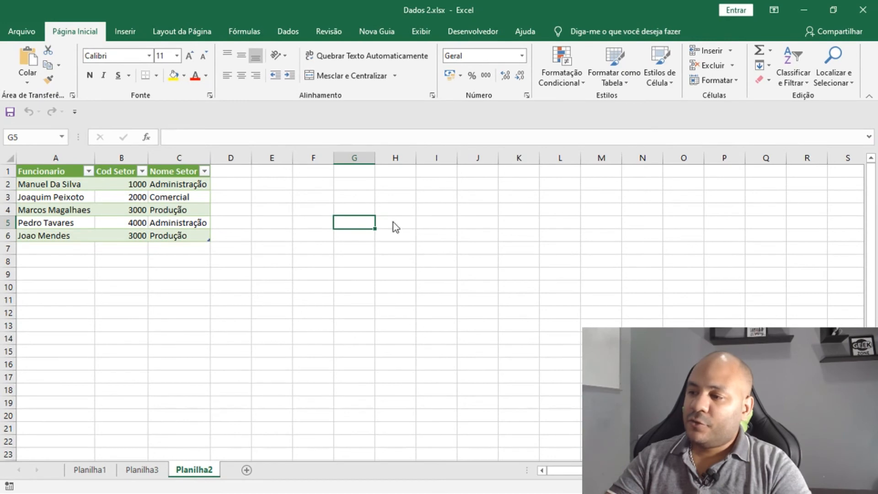
pyautogui.click(829, 10)
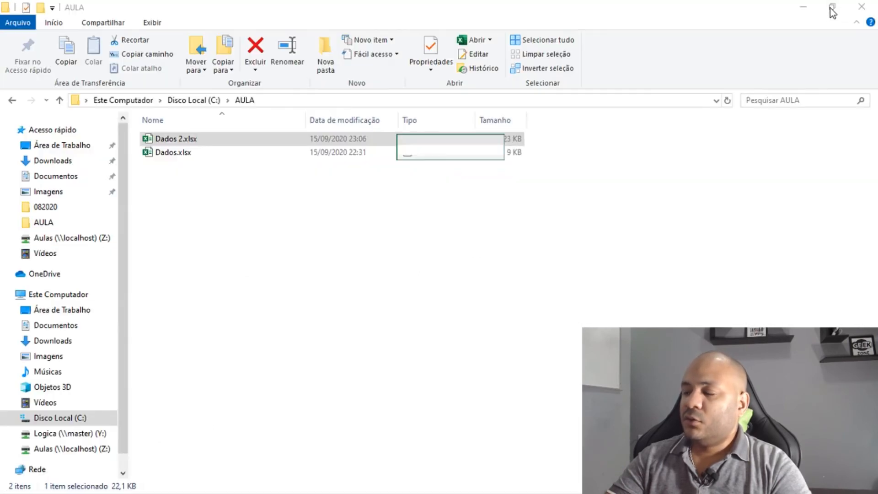
pyautogui.moveTo(424, 175); pyautogui.dragTo(229, 447)
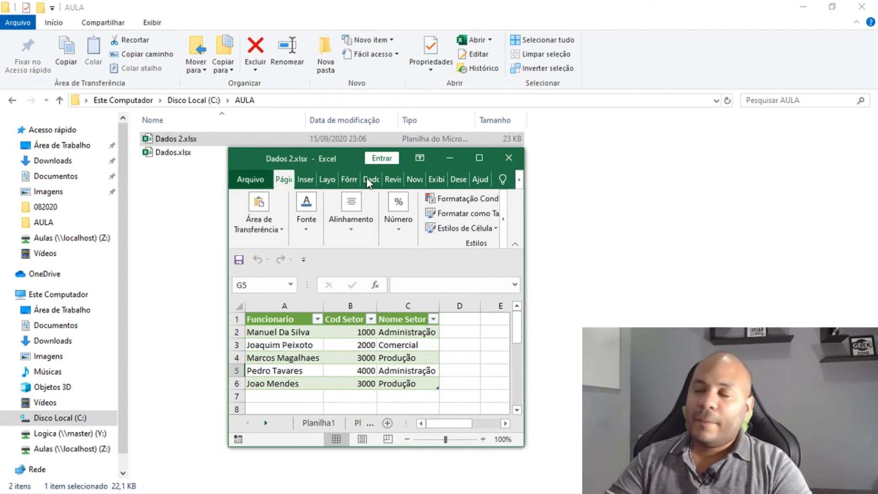
pyautogui.click(479, 158)
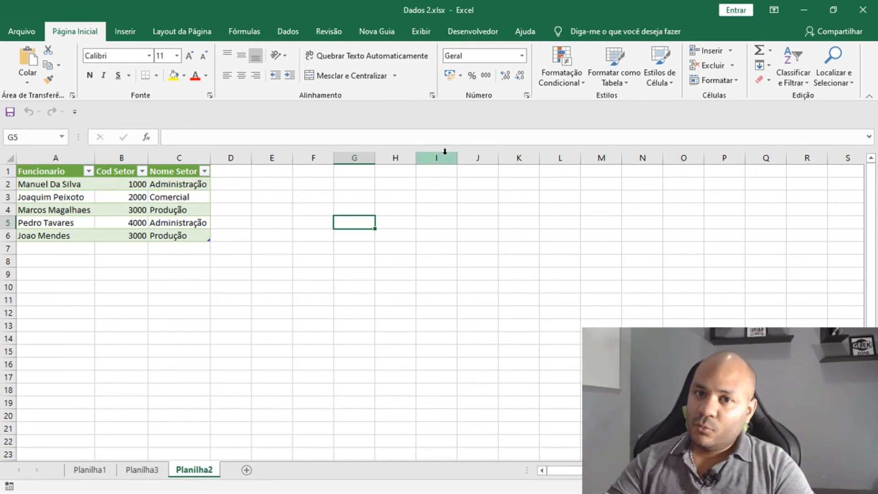
# - Open Dados.xlsx, change the sector in cell C2 to 1000-Adm, and save and close the file
pyautogui.click(805, 14)
pyautogui.click(309, 234)
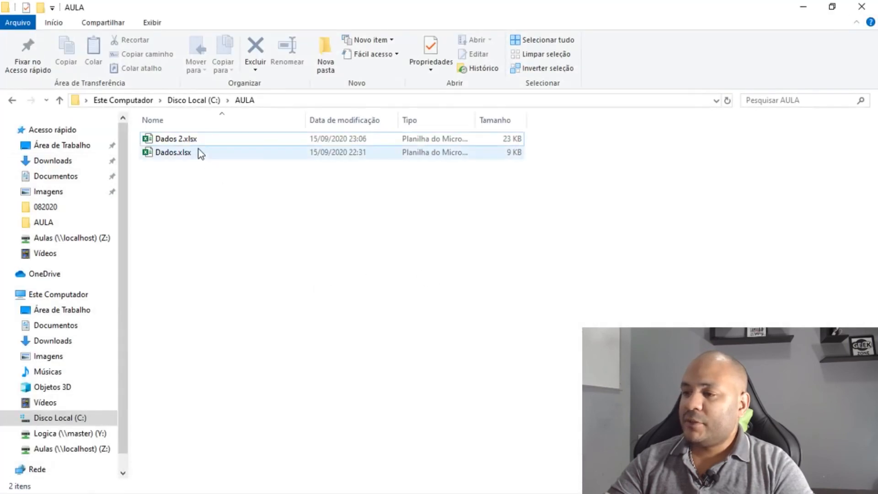
pyautogui.doubleClick(183, 154)
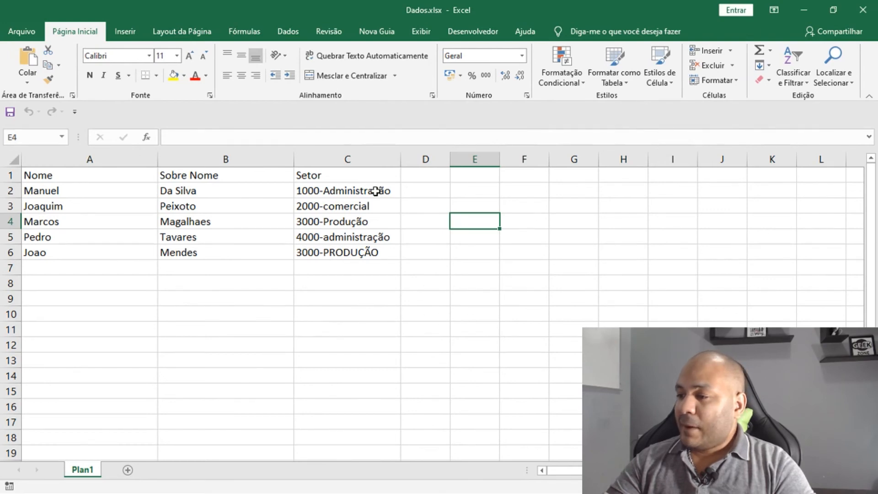
pyautogui.doubleClick(359, 192)
pyautogui.click(396, 190)
pyautogui.press('BackSpace')
pyautogui.press('BackSpace')
pyautogui.press('BackSpace')
pyautogui.press('BackSpace')
pyautogui.press('BackSpace')
pyautogui.press('BackSpace')
pyautogui.press('BackSpace')
pyautogui.press('BackSpace')
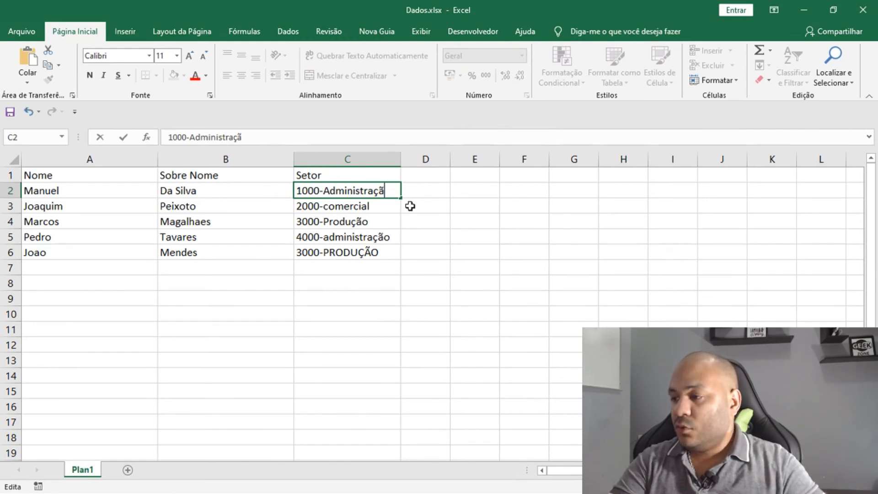
pyautogui.press('BackSpace')
pyautogui.press('BackSpace')
pyautogui.press('BackSpace')
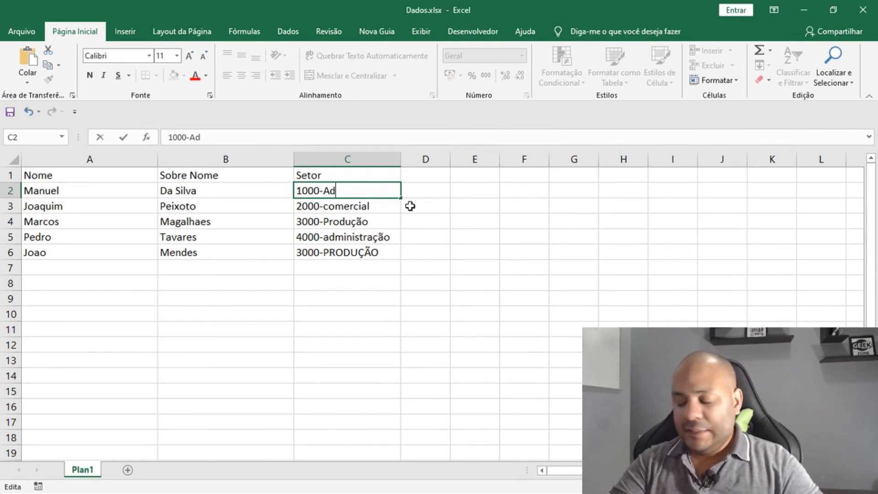
pyautogui.write('m')
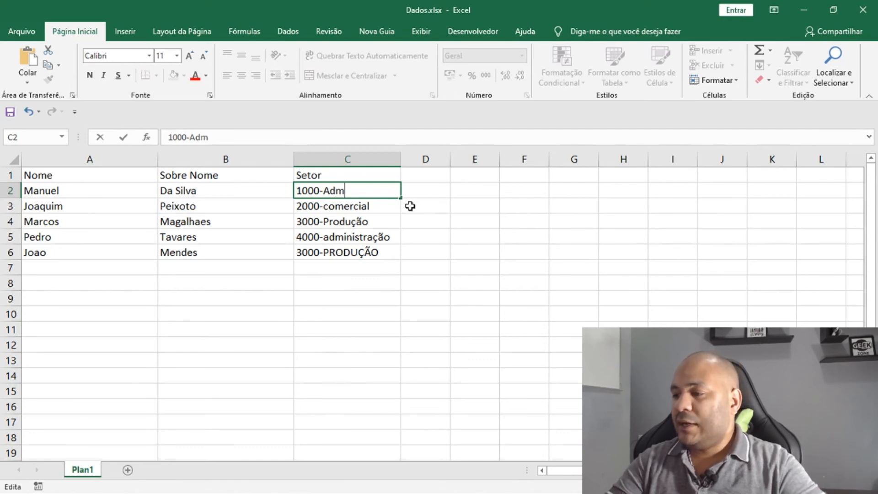
pyautogui.click(444, 218)
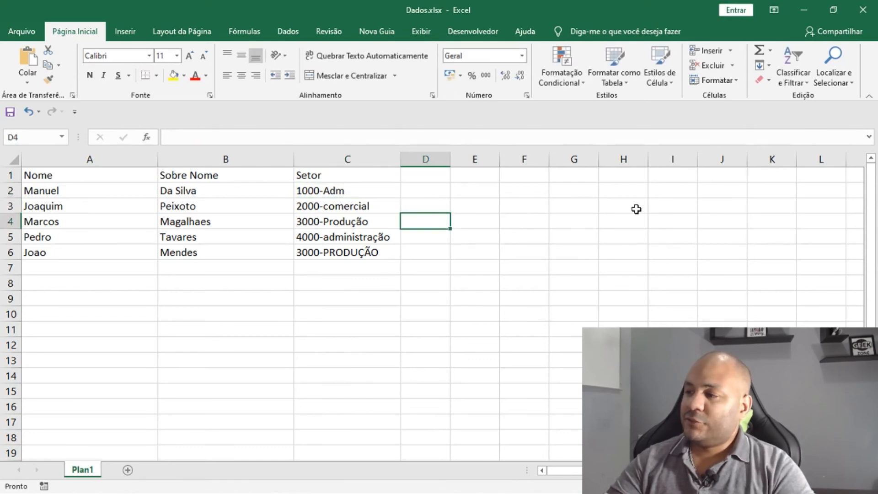
pyautogui.click(10, 111)
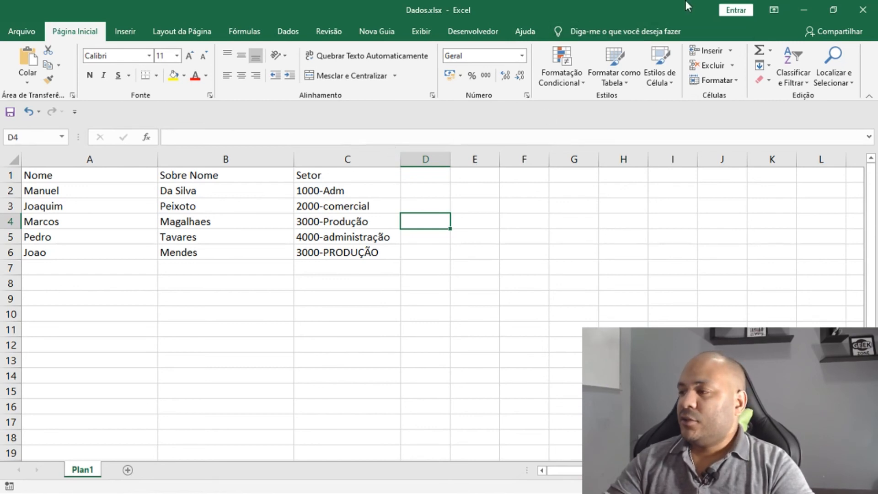
pyautogui.click(854, 9)
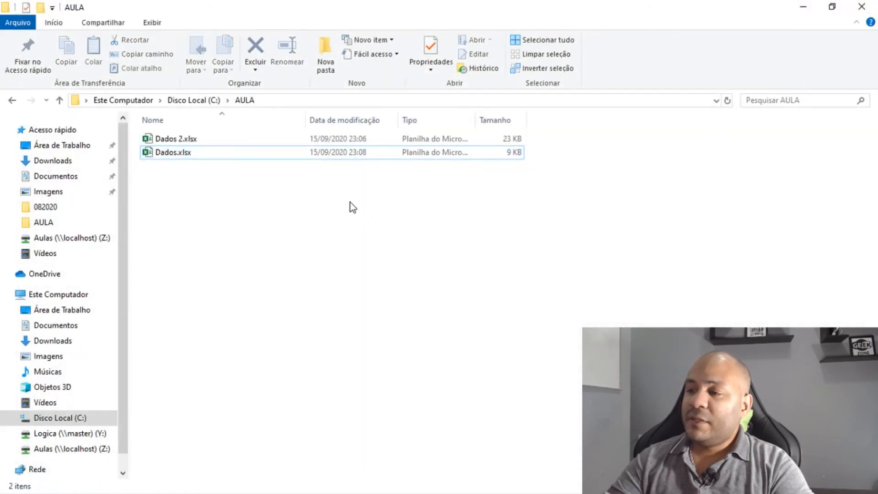
# - Refresh the query table on Planilha2 in Dados 2.xlsx and close the workbook with its changes saved
pyautogui.doubleClick(186, 140)
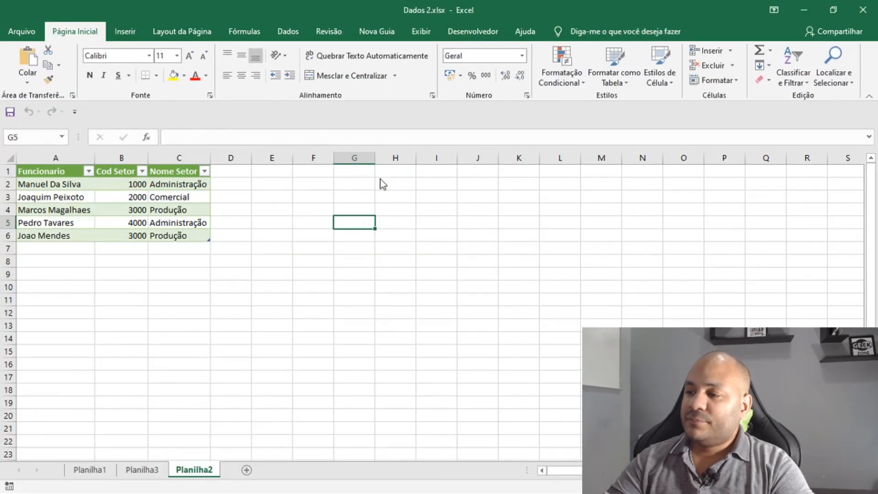
pyautogui.rightClick(108, 196)
pyautogui.click(156, 276)
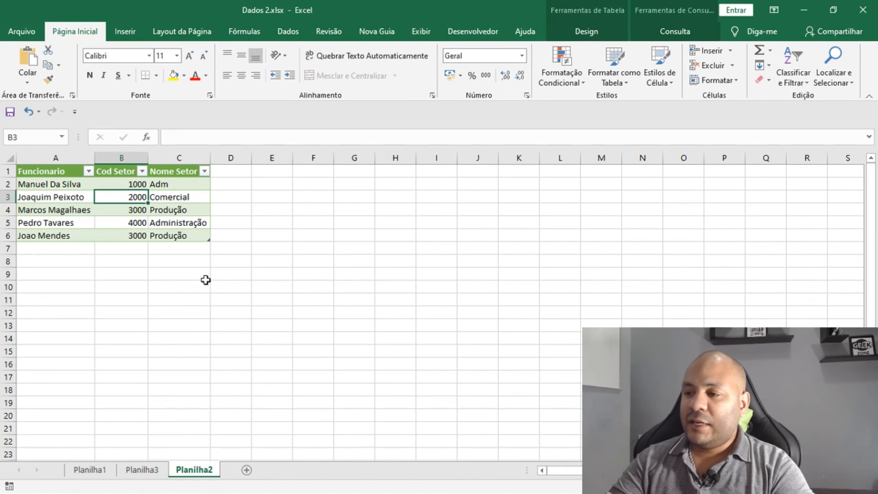
pyautogui.click(869, 18)
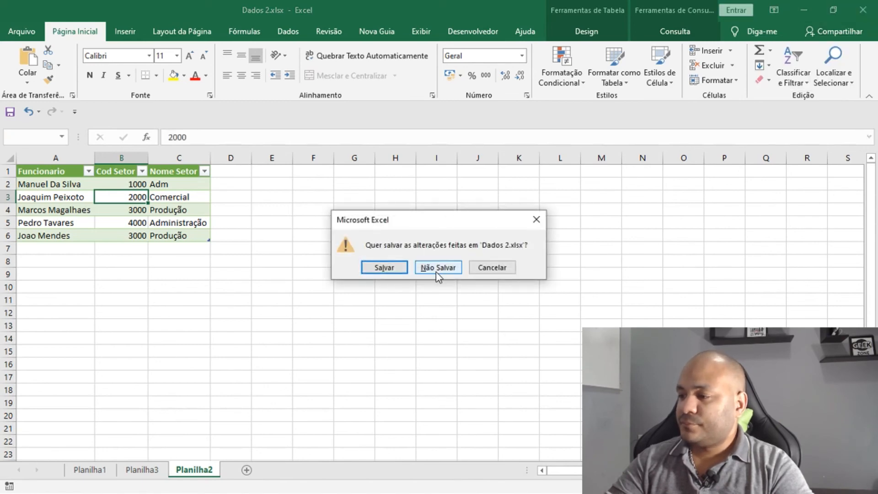
pyautogui.click(382, 269)
# - Reopen Dados.xlsx from the AULA folder and change the sector in cell C2 to 1000-ADMINISTRAÇÃO
pyautogui.click(173, 181)
pyautogui.click(173, 153)
pyautogui.doubleClick(173, 153)
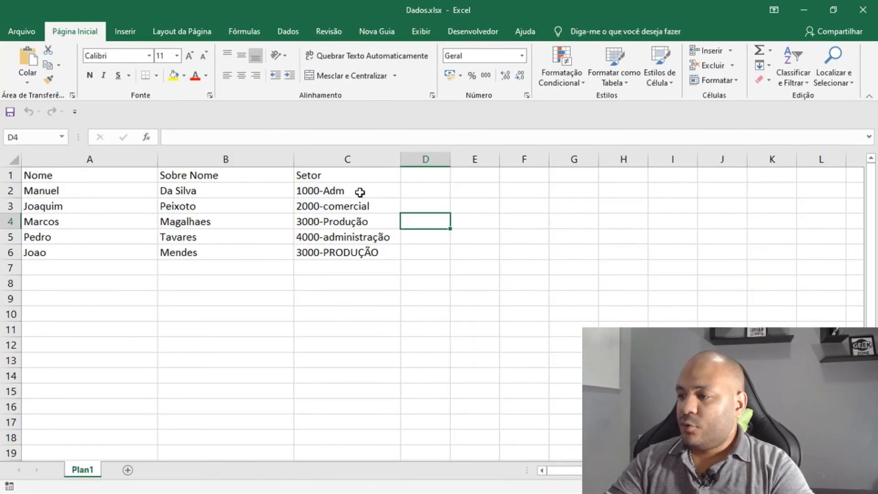
pyautogui.doubleClick(360, 192)
pyautogui.press('BackSpace')
pyautogui.press('BackSpace')
pyautogui.press('BackSpace')
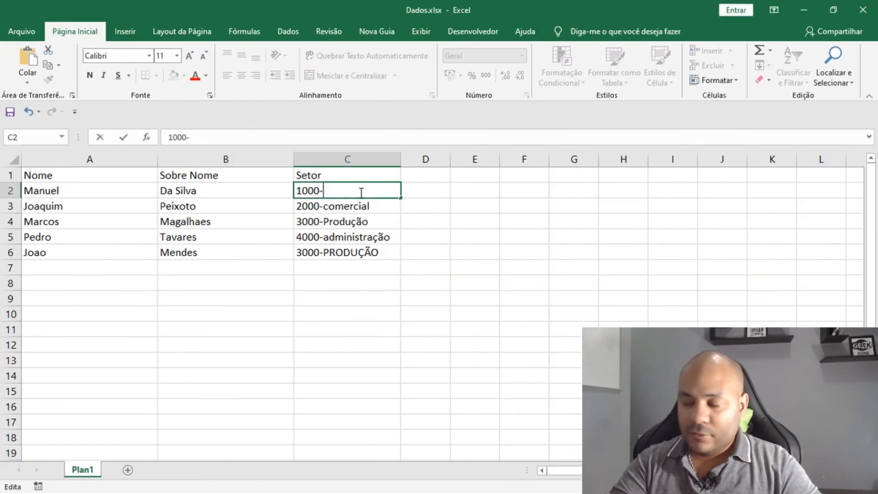
pyautogui.write('ADMINISTRAÇÃO')
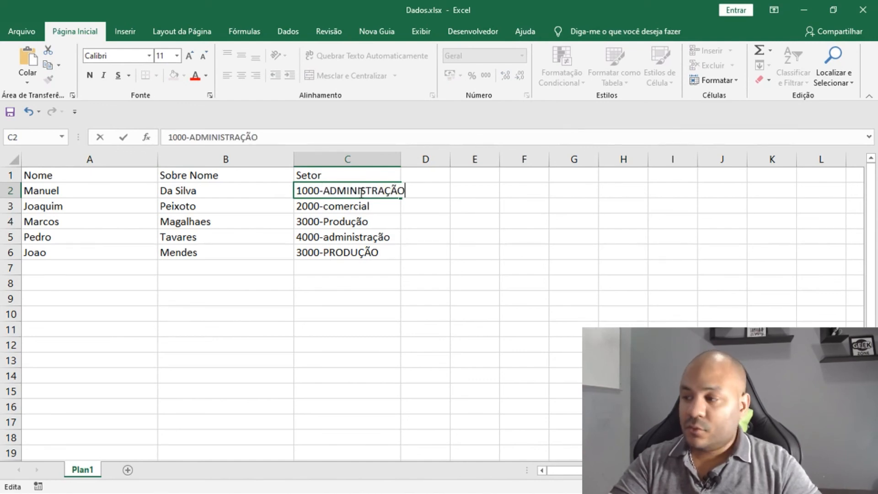
# - Auto-fit the Setor column's width to its contents, and save and close Dados.xlsx
pyautogui.click(400, 159)
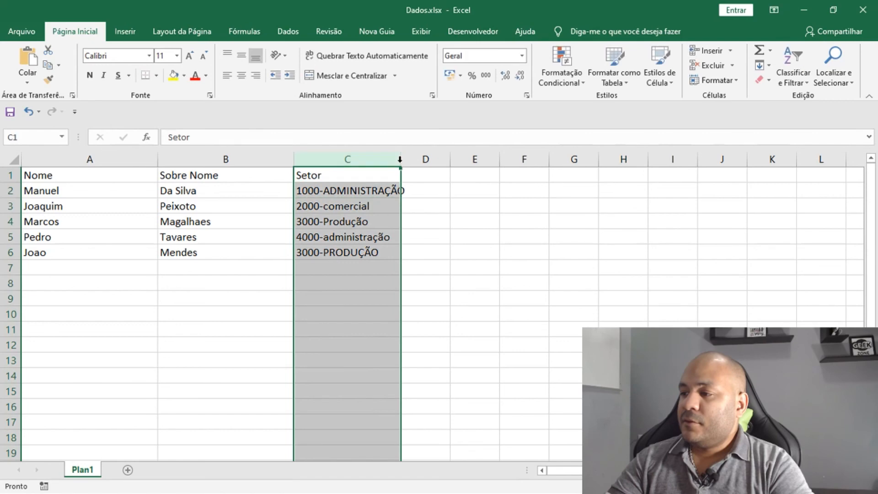
pyautogui.doubleClick(400, 159)
pyautogui.click(484, 220)
pyautogui.click(10, 115)
pyautogui.click(867, 14)
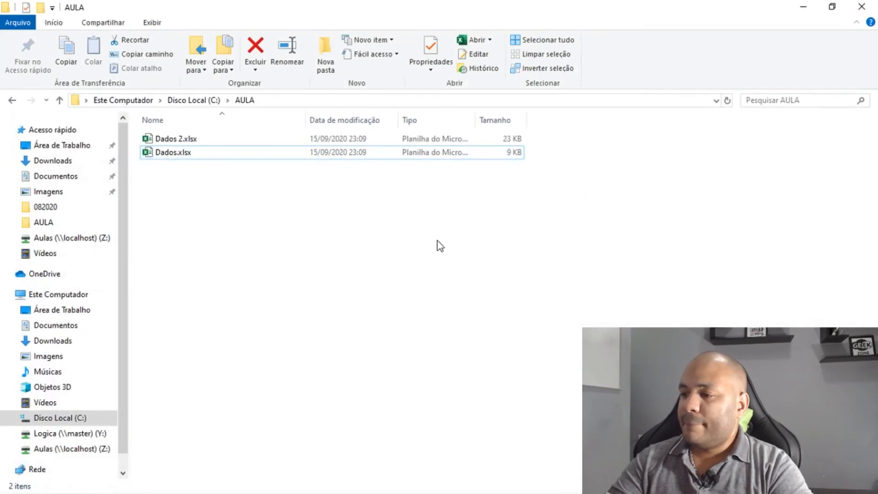
# - Reopen Dados 2.xlsx and refresh its query table to bring in the updated sector name
pyautogui.click(178, 143)
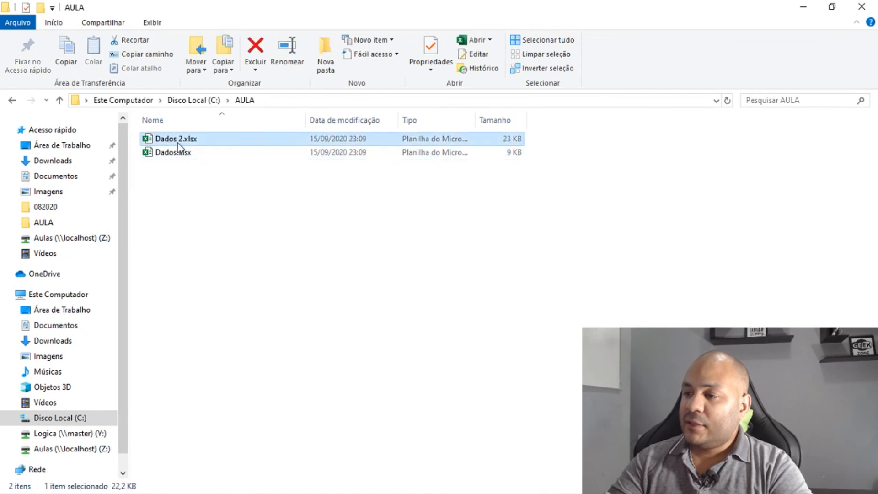
pyautogui.doubleClick(178, 143)
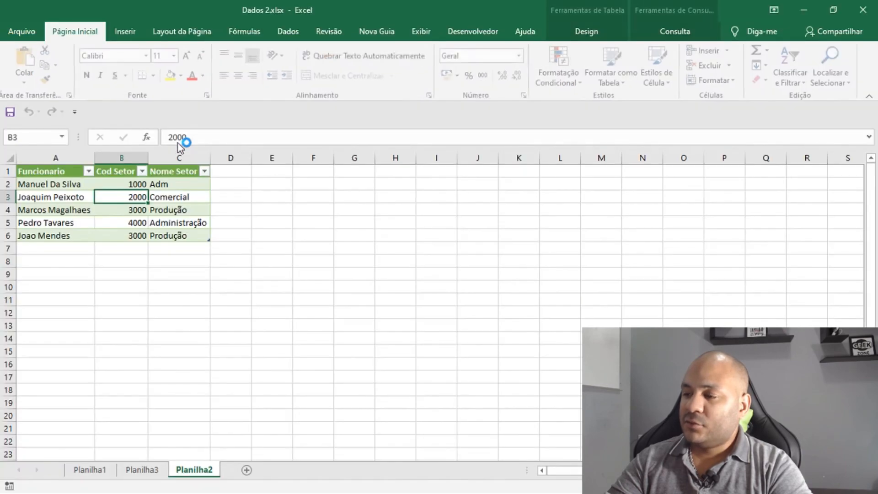
pyautogui.rightClick(120, 187)
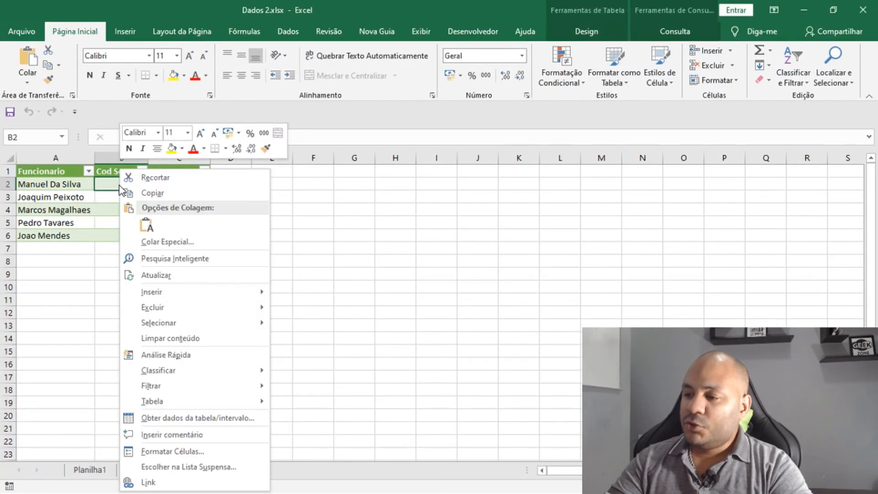
pyautogui.click(166, 273)
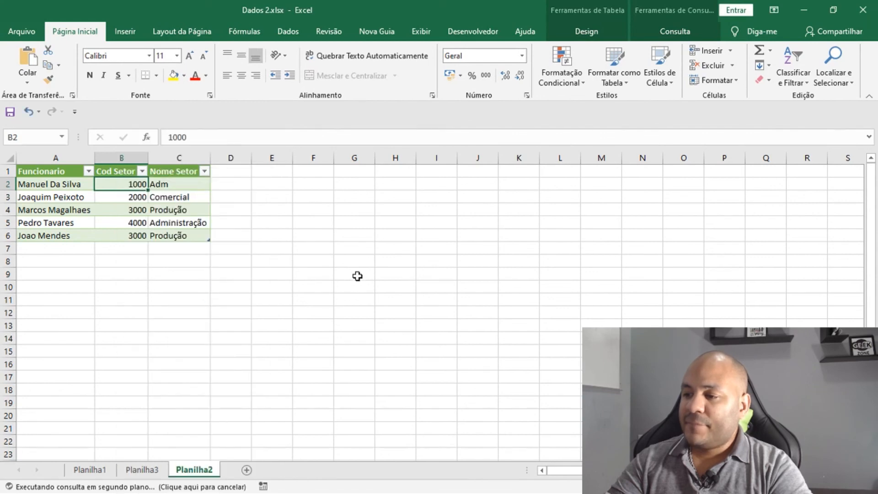